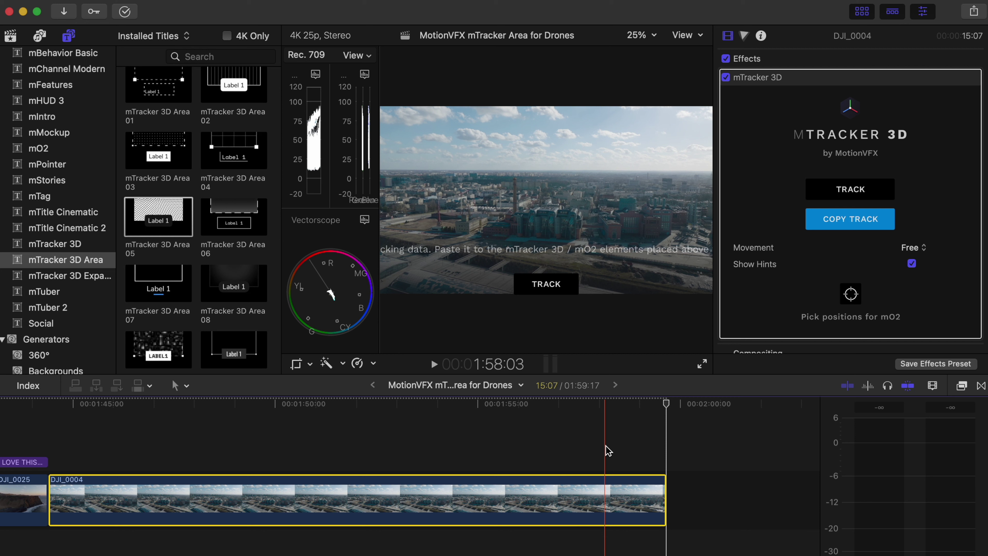
Copy the clip's tracking data, then add mTracker 3D Area 04 above DJ_0004, extended to the clip's end.
click(837, 222)
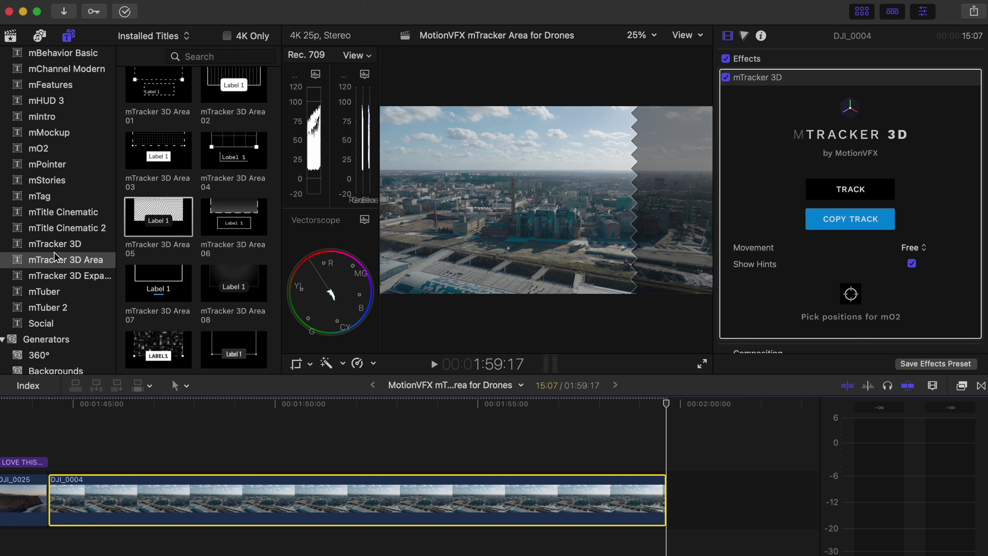
click(53, 263)
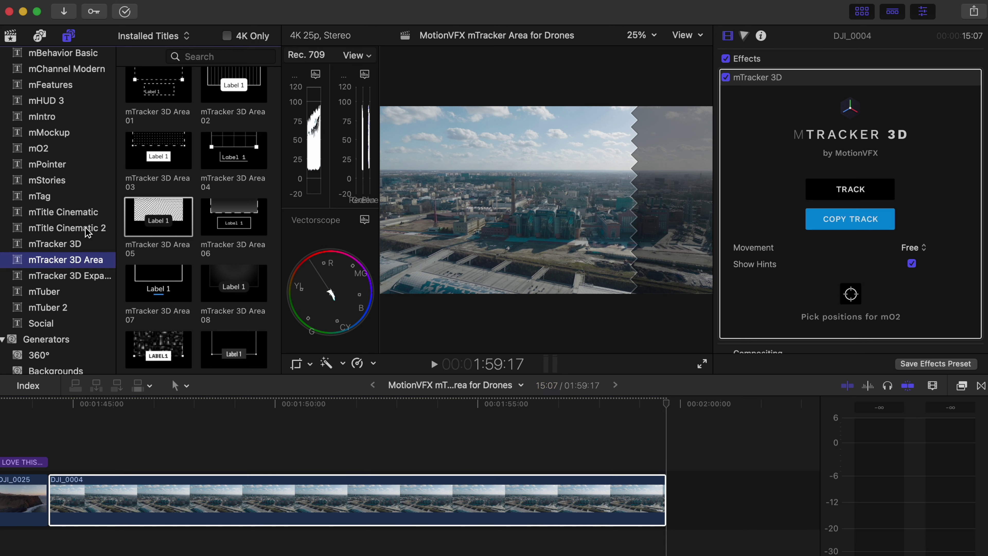
scroll(187, 203, up, 1)
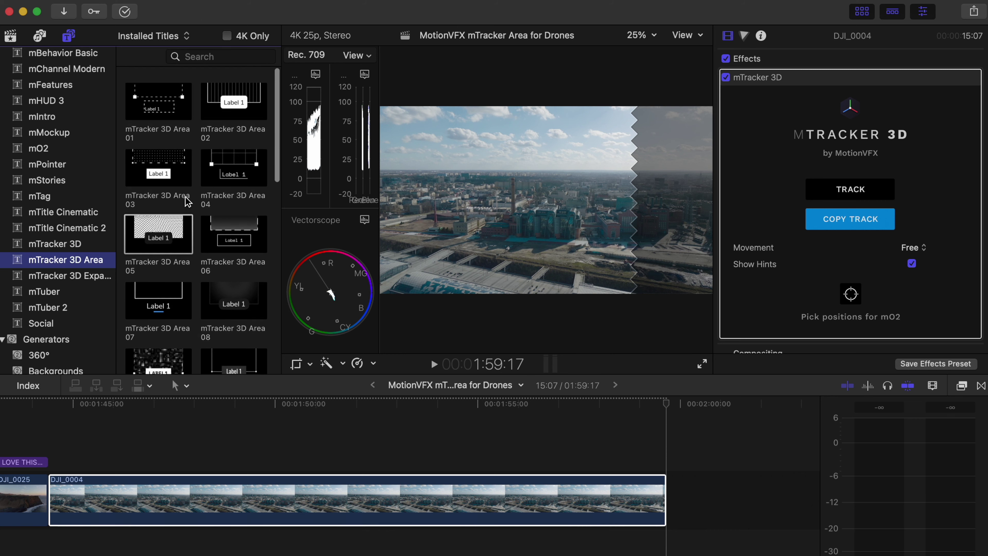
click(233, 159)
drag(233, 159, 64, 464)
drag(217, 462, 663, 461)
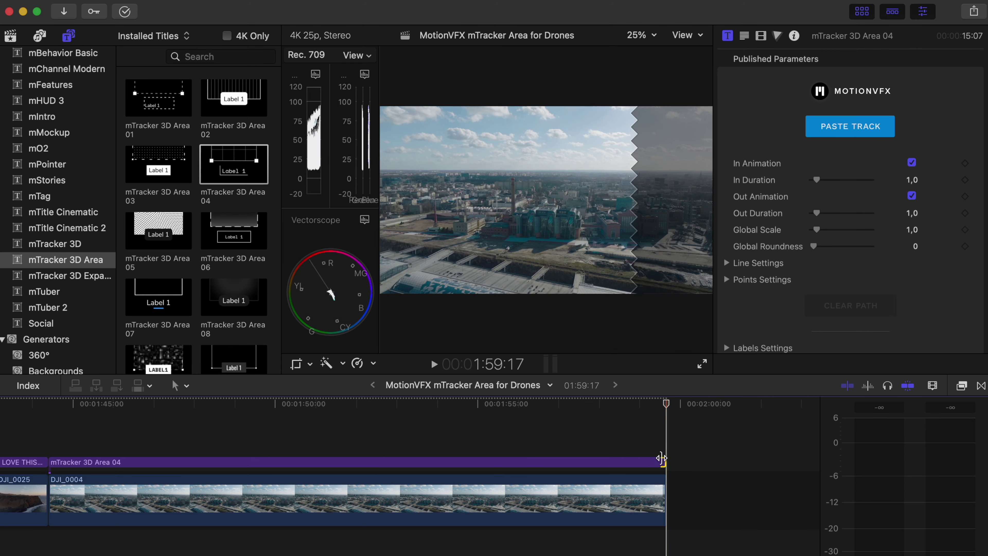
At 1:51:19, paste the copied tracking data into the area title and view the footage at 100%.
click(862, 11)
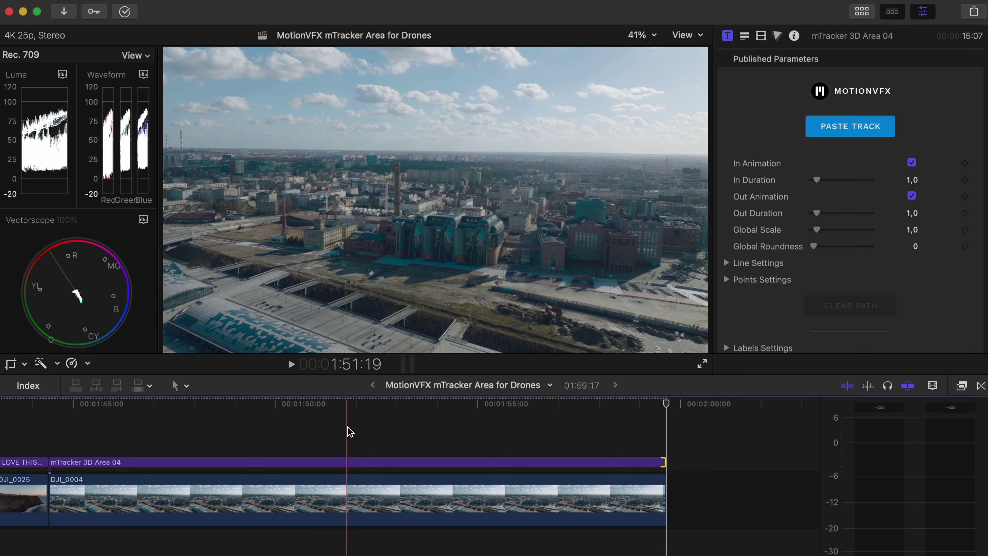
click(348, 431)
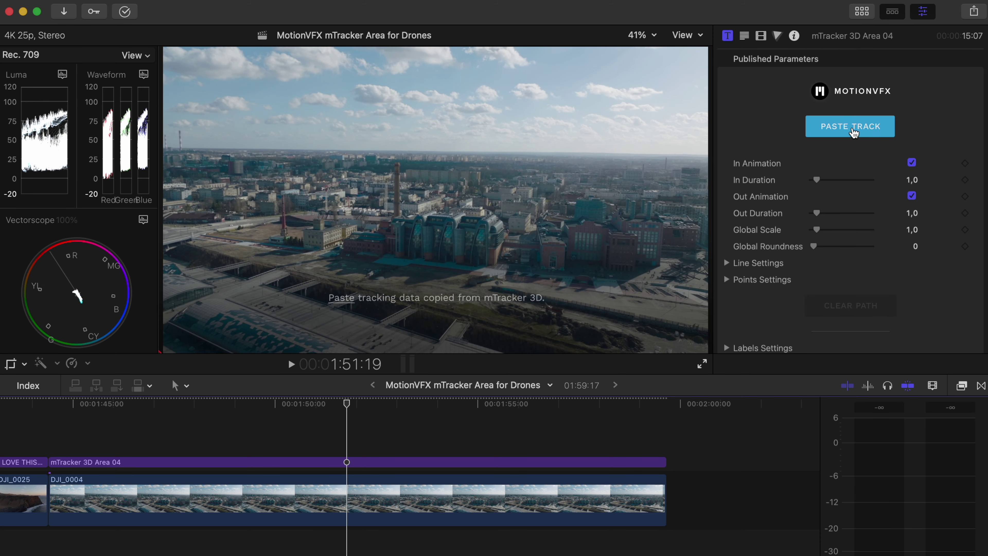
click(852, 127)
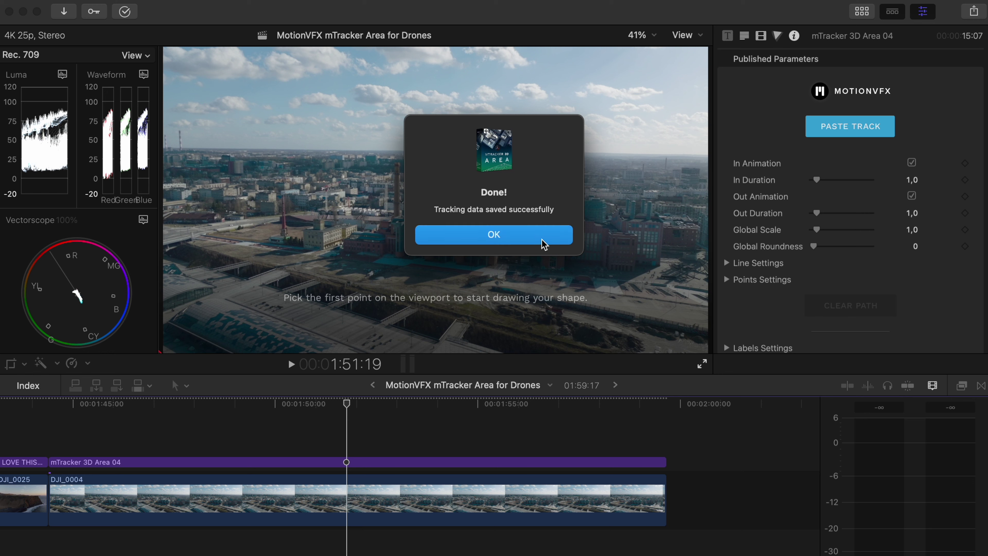
click(542, 241)
click(641, 35)
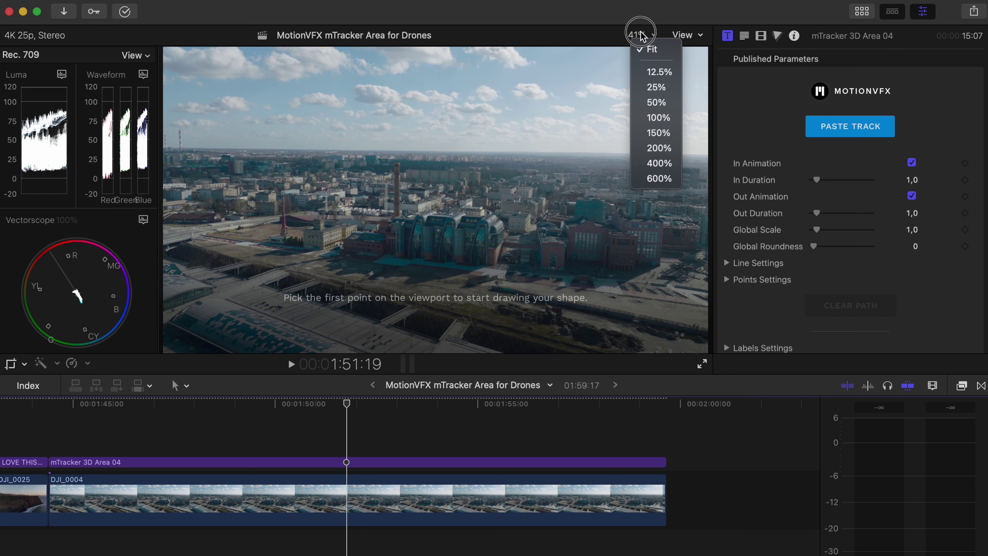
click(658, 118)
scroll(685, 207, down, 5)
scroll(686, 206, left, 2)
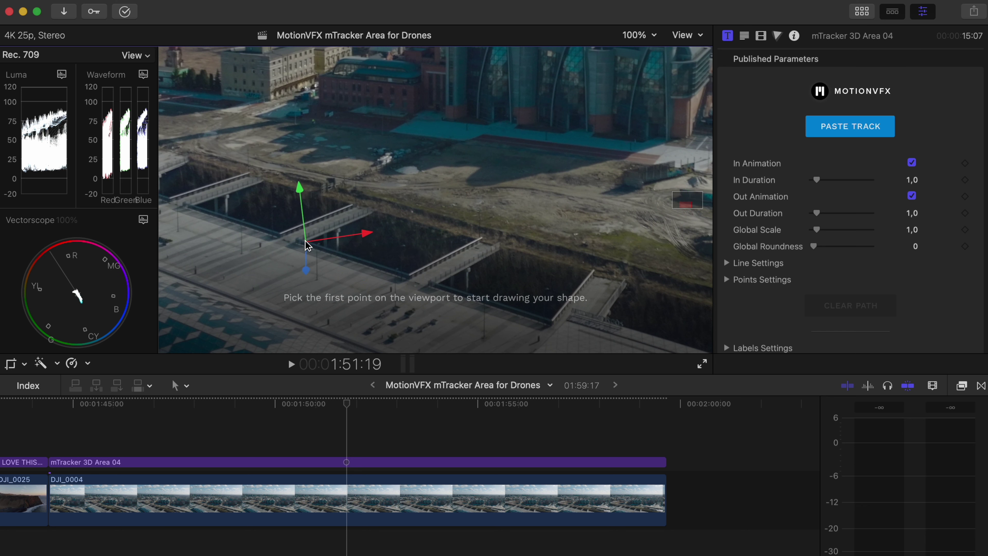
Draw a closed four-corner shape around the sunken pit beside the walkways.
click(305, 241)
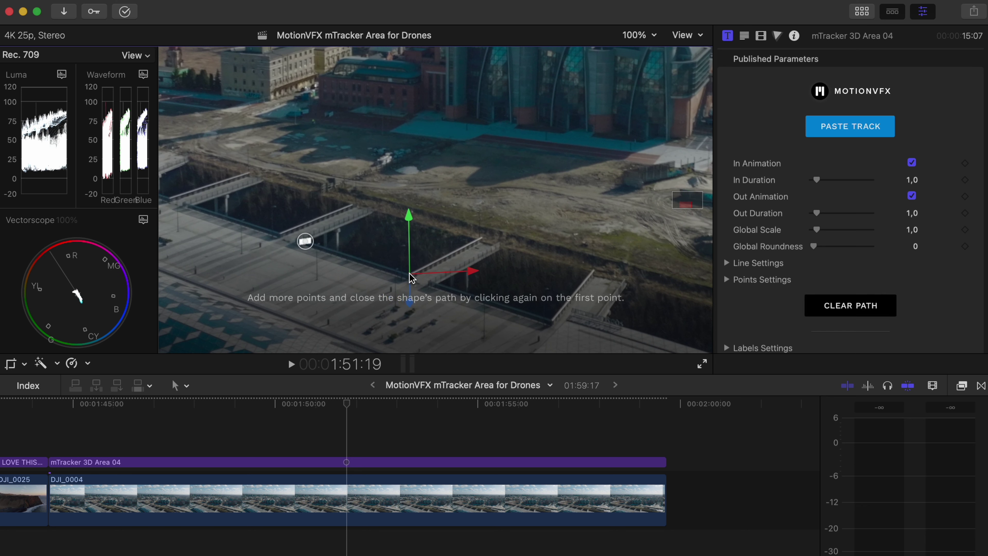
click(409, 274)
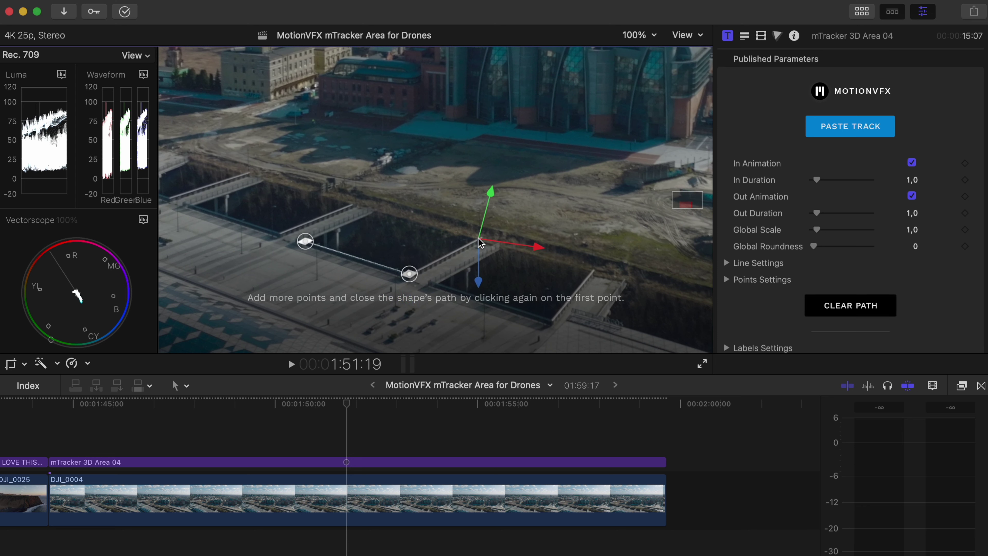
click(478, 238)
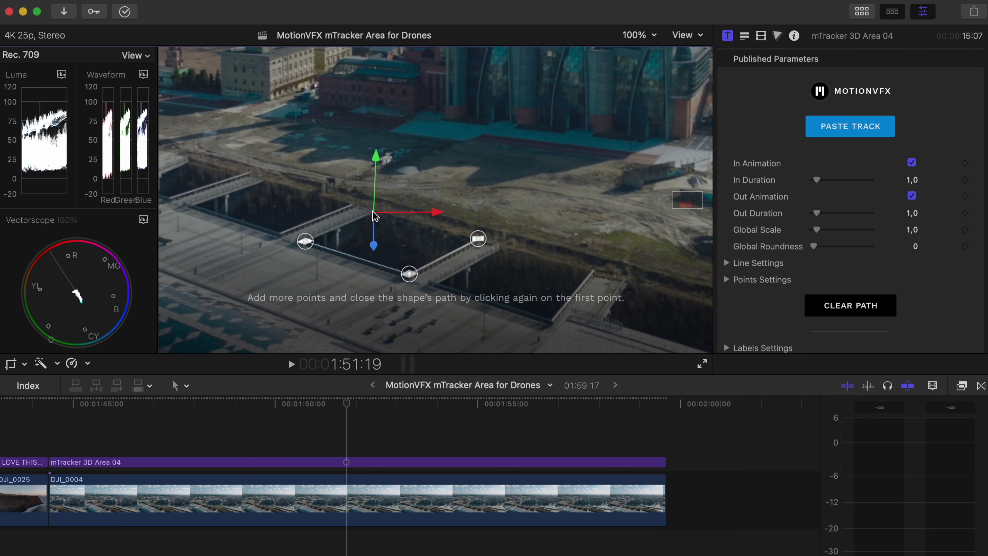
click(373, 212)
click(306, 241)
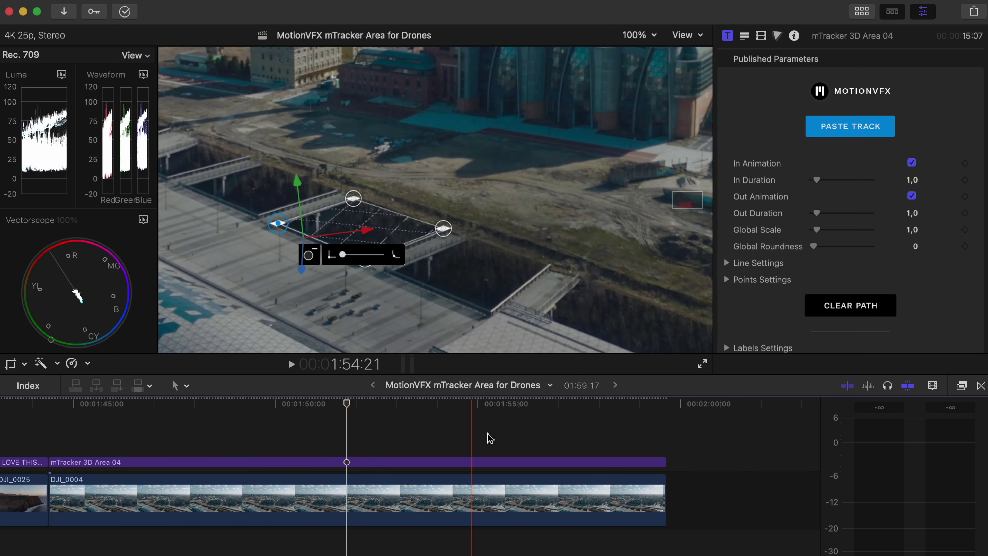
At 1:54:21, adjust the shape's left, top and bottom corners to fit the pit.
click(471, 429)
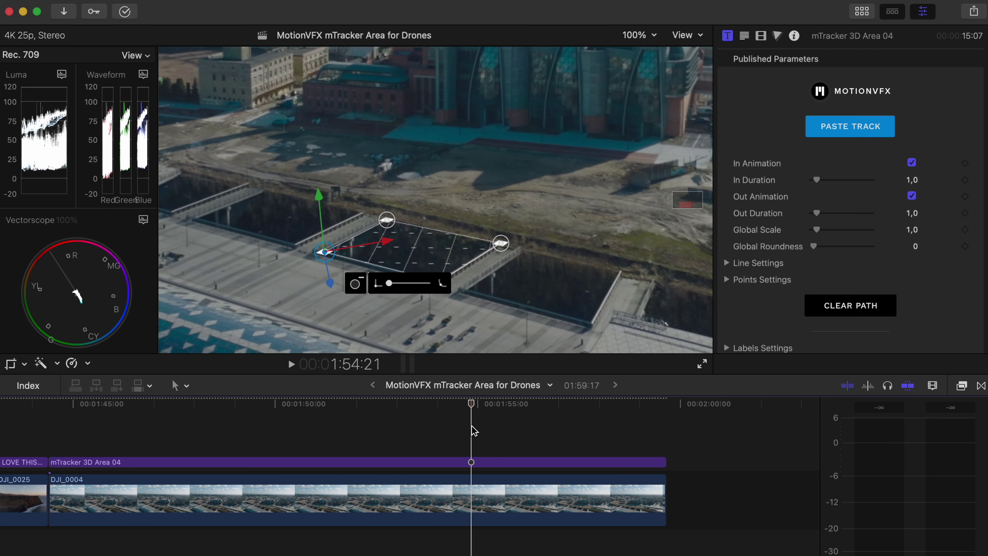
click(398, 284)
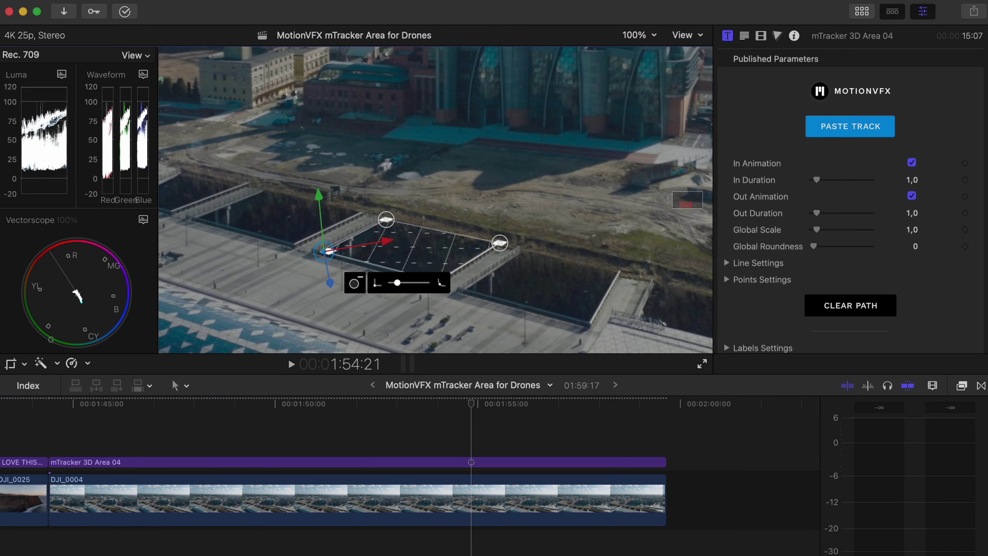
click(387, 221)
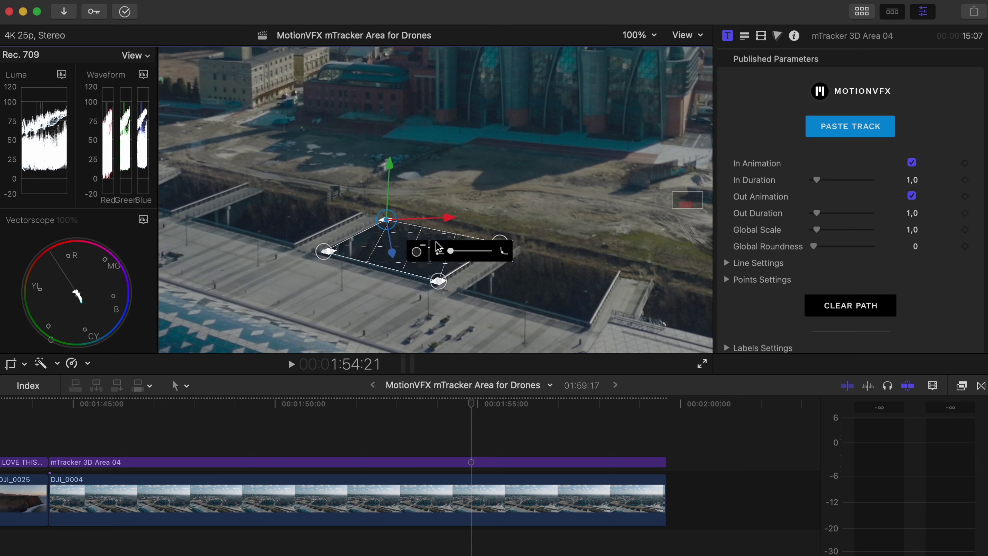
click(439, 281)
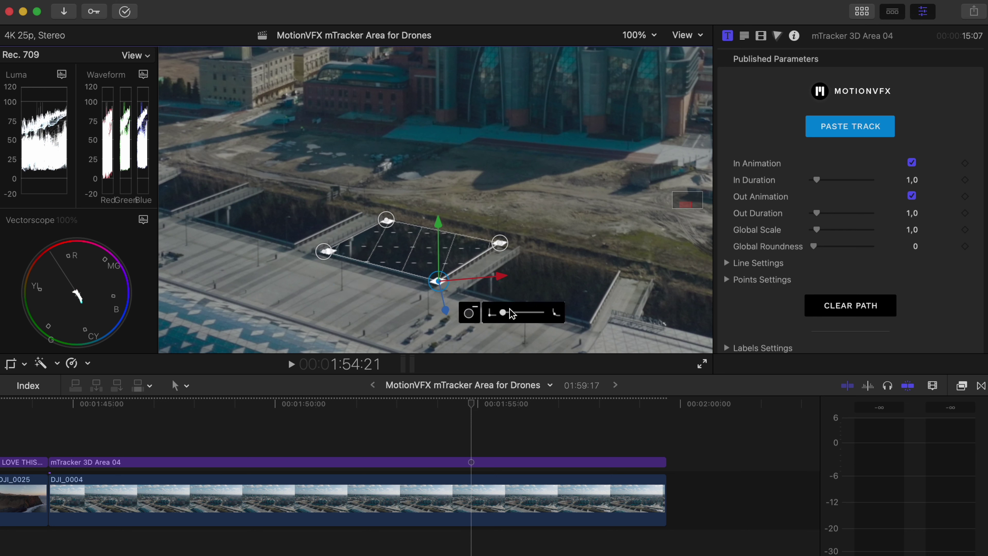
click(513, 312)
Play back from about 1:45 to check the tracked shape, then fit the whole frame in the viewer.
click(88, 438)
key(space)
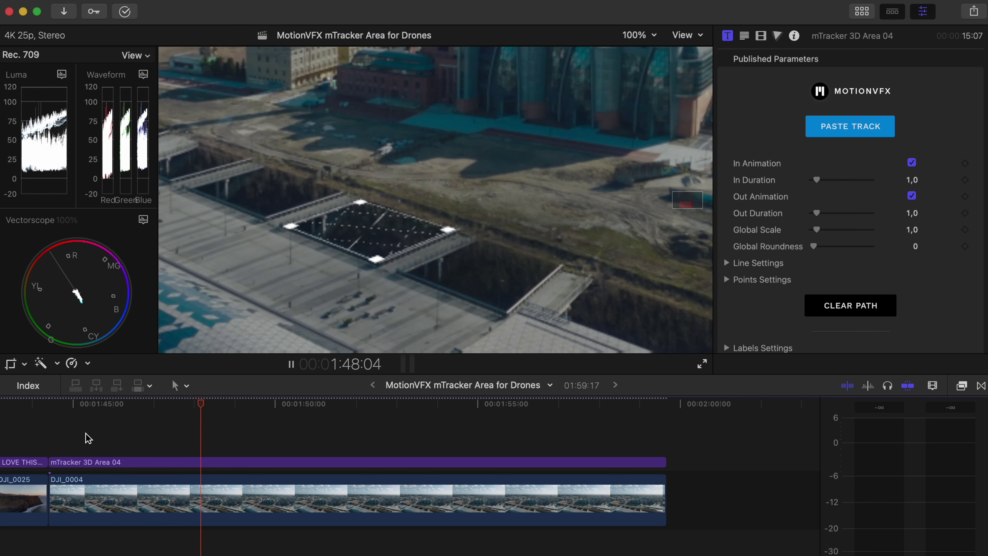
key(space)
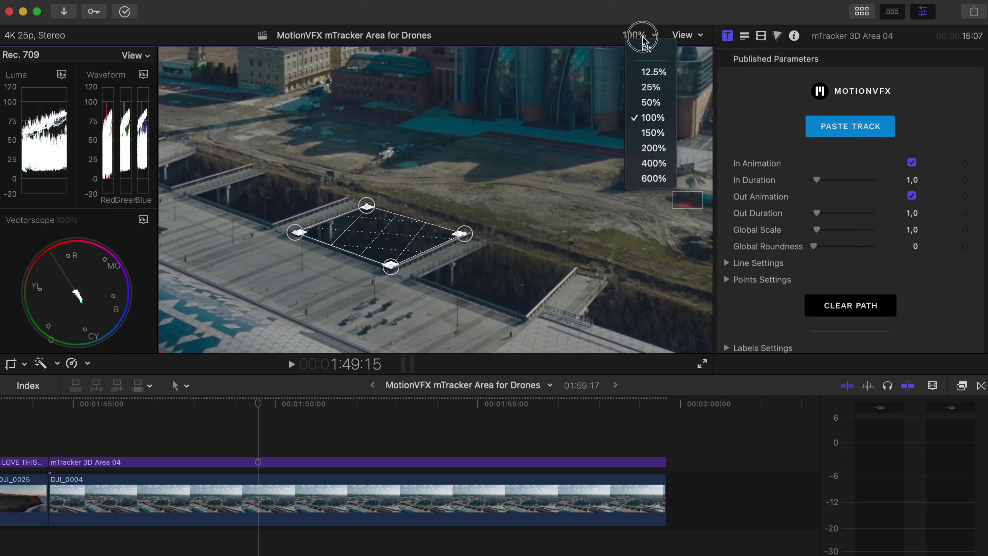
click(646, 50)
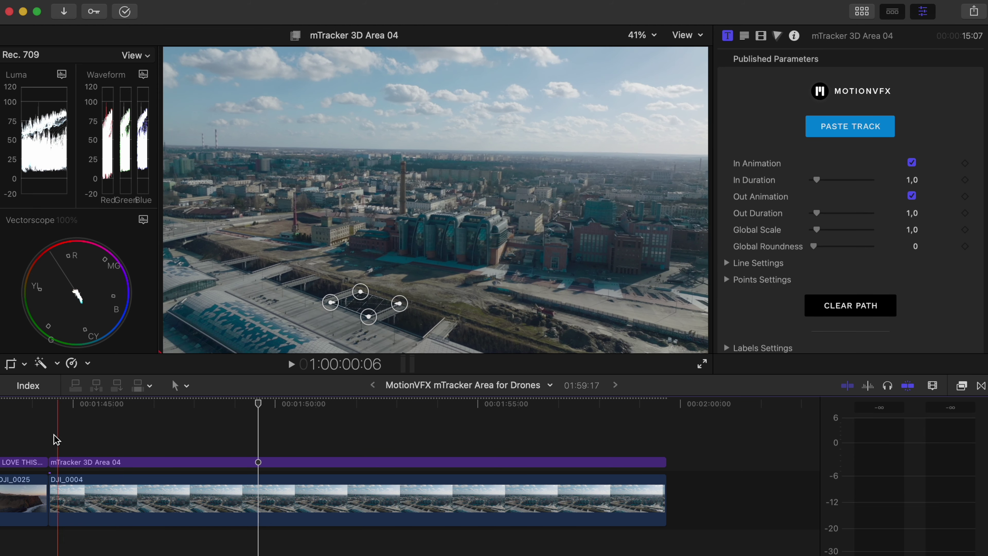
Preview the tracked area from 1:44:10, then park the playhead at 1:51:02.
click(48, 437)
key(space)
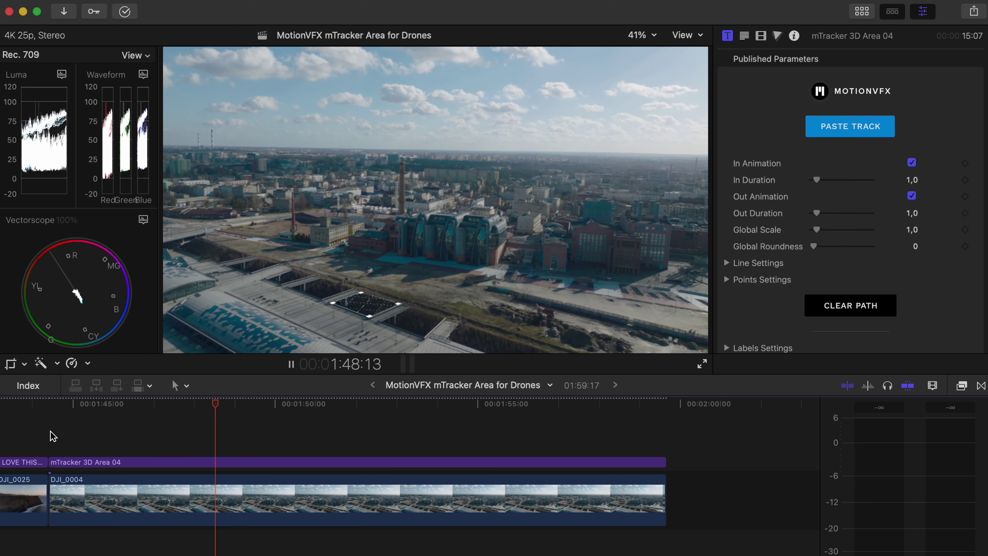
key(space)
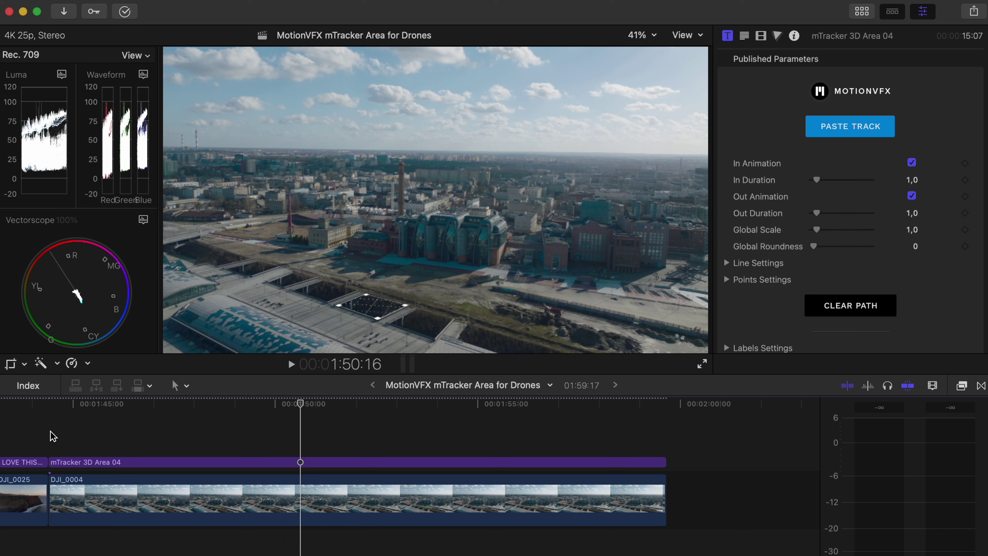
drag(310, 430, 320, 430)
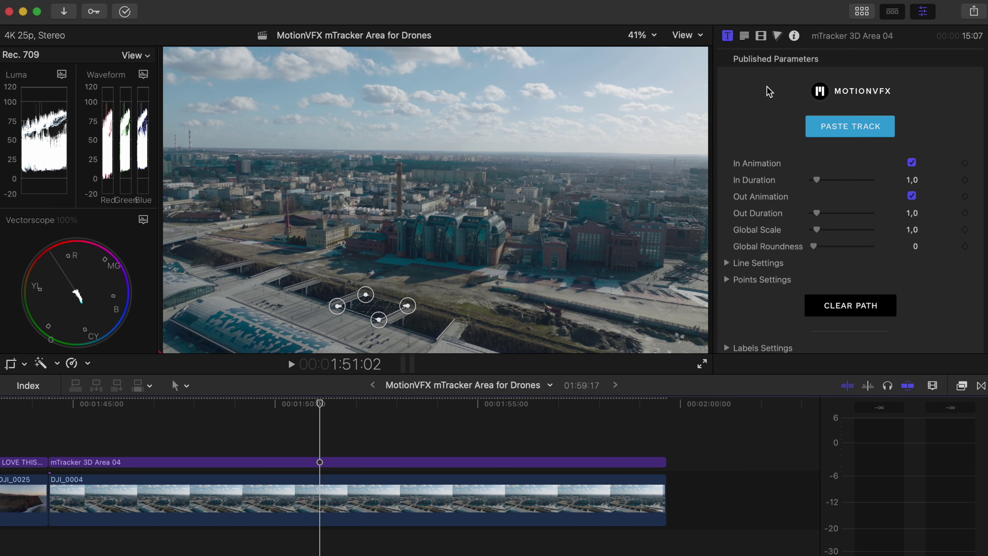
Set the area's In Duration to 5,99 and replay from 1:44:10 to check the slower build-in.
scroll(798, 189, down, 5)
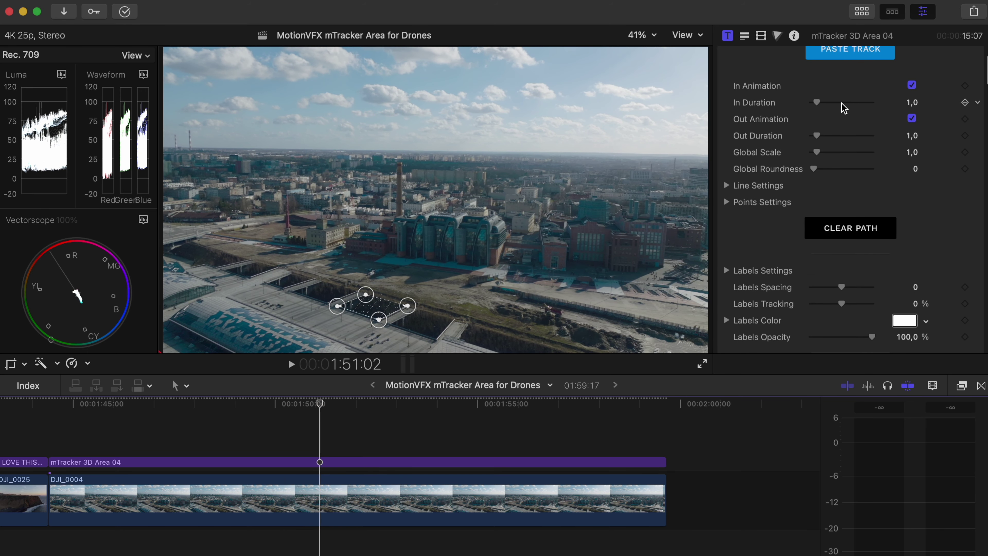
mouse_move(843, 102)
mouse_down()
mouse_move(829, 102)
mouse_move(848, 102)
mouse_up()
drag(318, 404, 50, 429)
key(space)
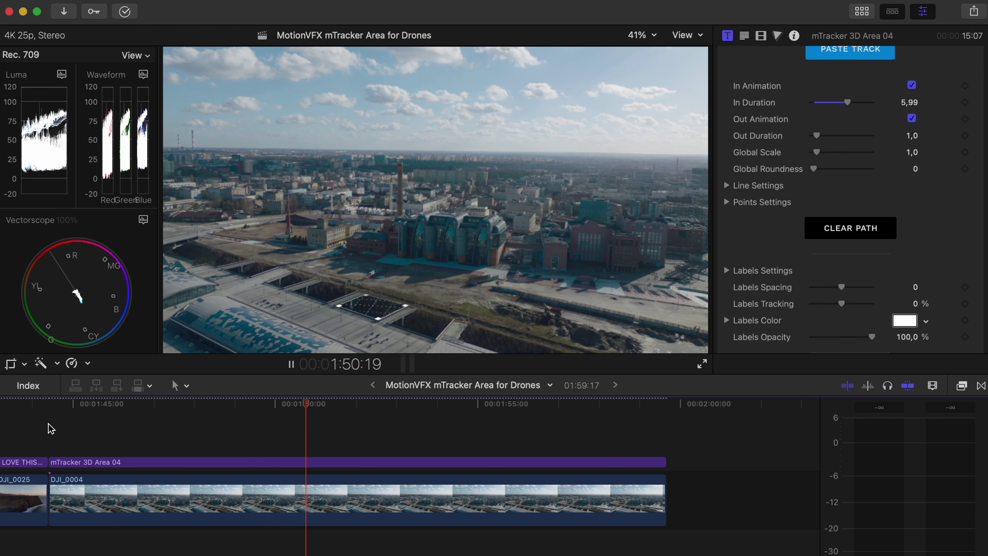
key(space)
scroll(765, 215, down, 4)
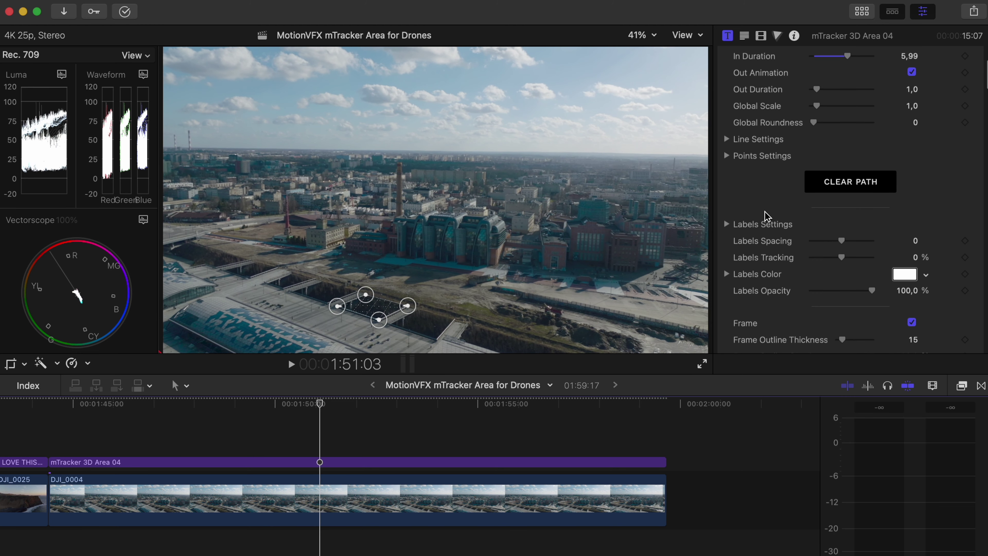
scroll(765, 215, down, 20)
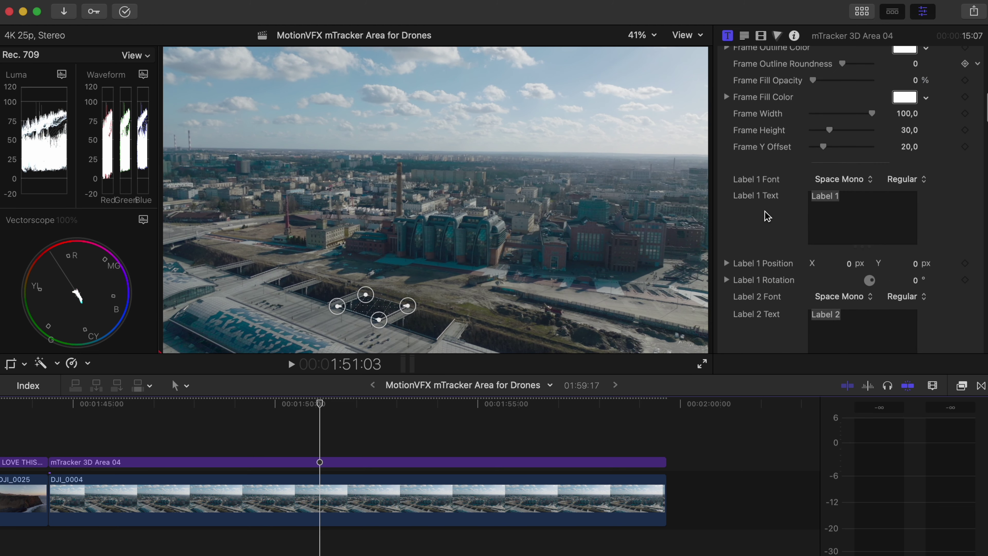
Change the Label 1 text to 'I DROPPED MY DRONE IN HERE'.
click(876, 203)
triple_click(838, 195)
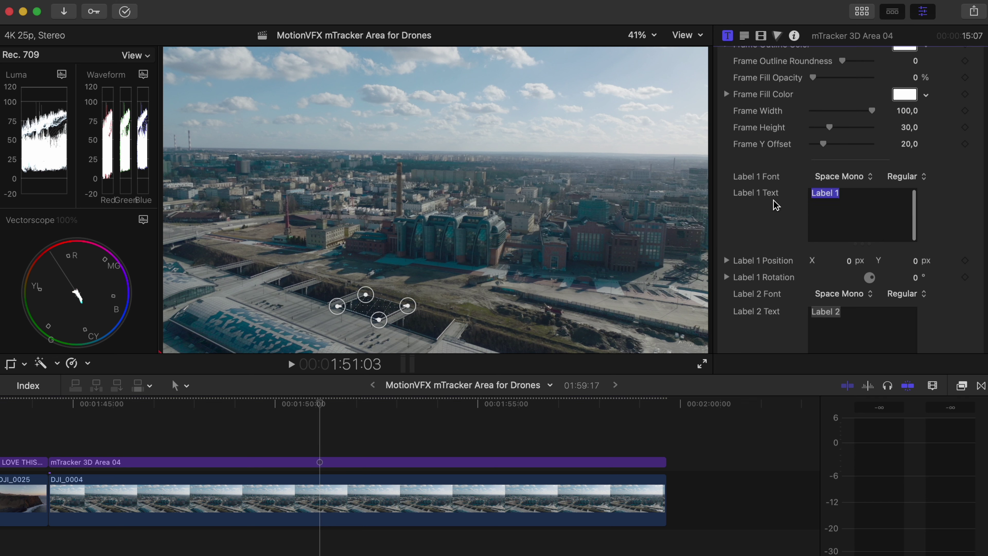
text(I DROPPED MY DONR)
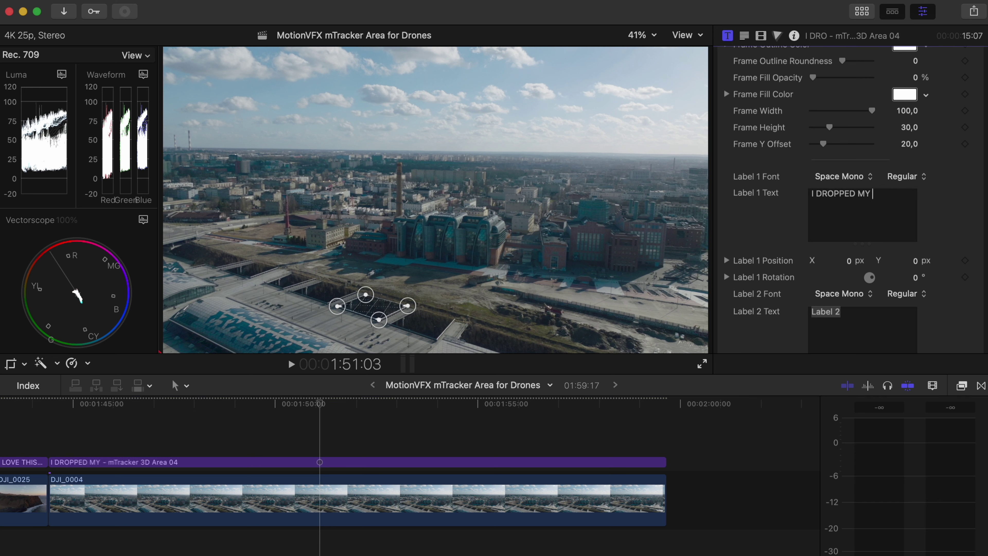
key(BackSpace)
key(BackSpace)
key(BackSpace)
text(RONE IN HERE)
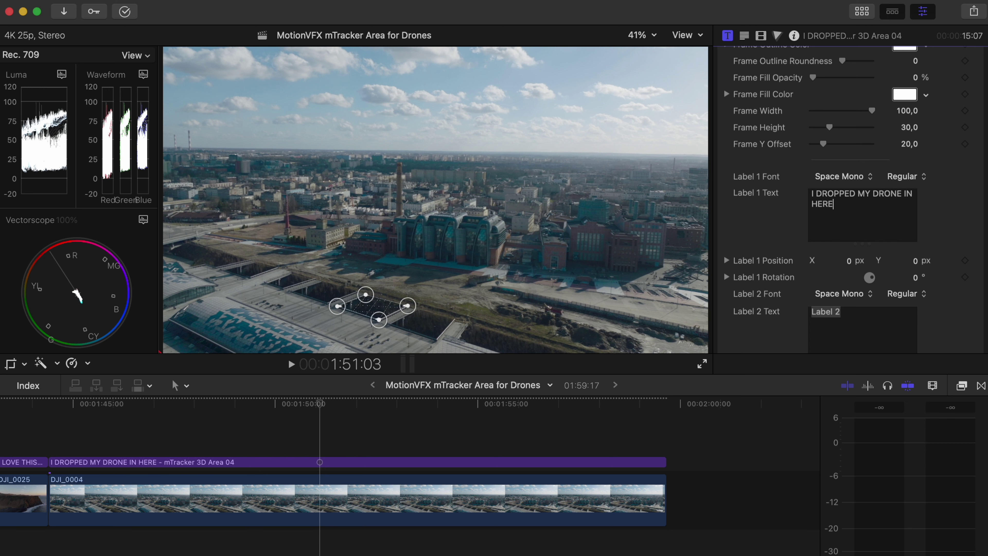
Attach Label 1 to the tracked area from the viewer's label list.
mouse_move(389, 304)
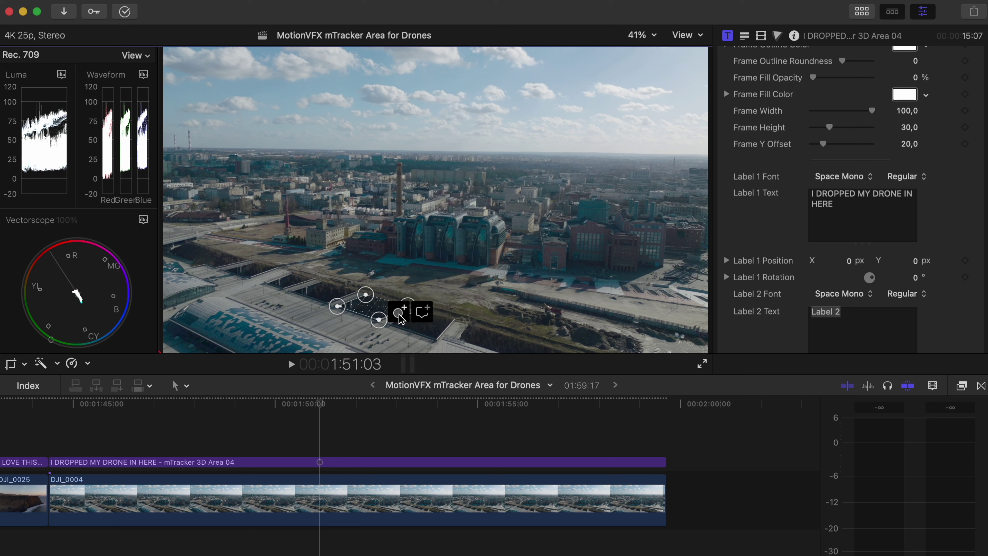
click(420, 314)
click(463, 102)
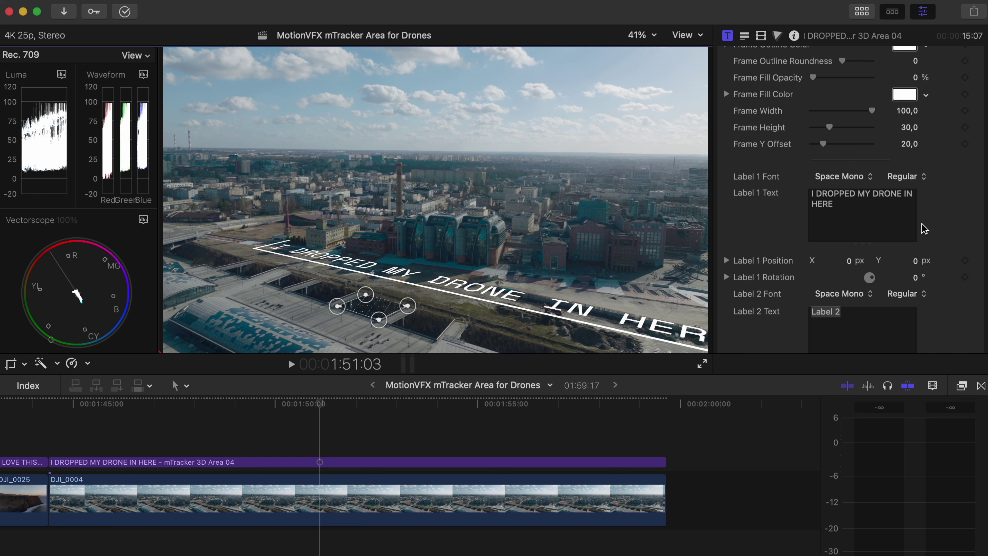
scroll(924, 229, down, 5)
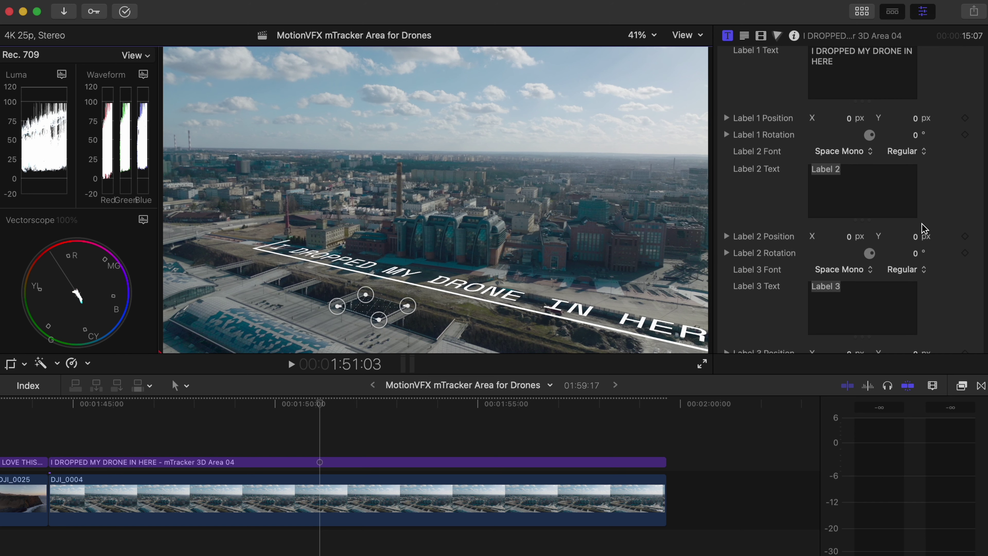
Turn off the white frame around the drone text.
scroll(924, 228, up, 10)
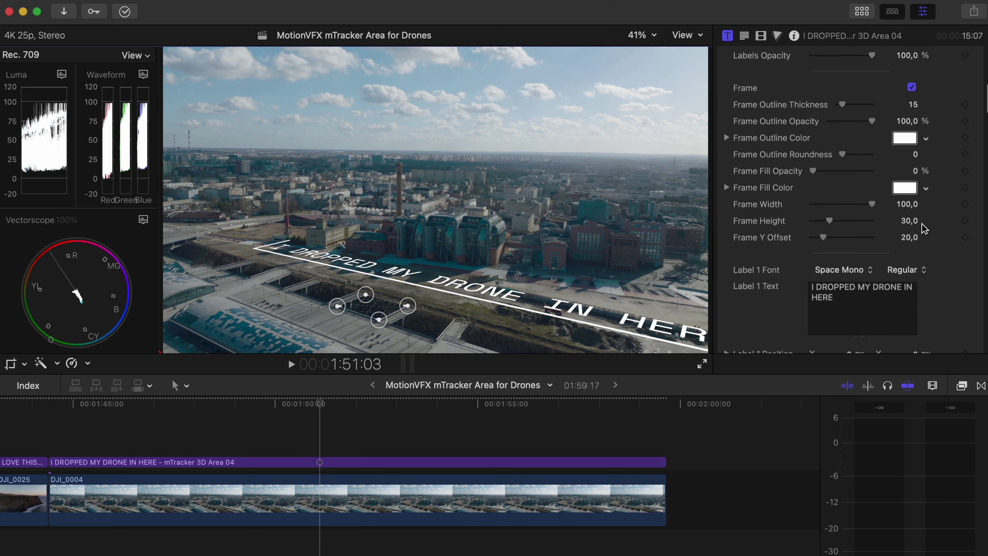
scroll(924, 228, up, 1)
click(912, 139)
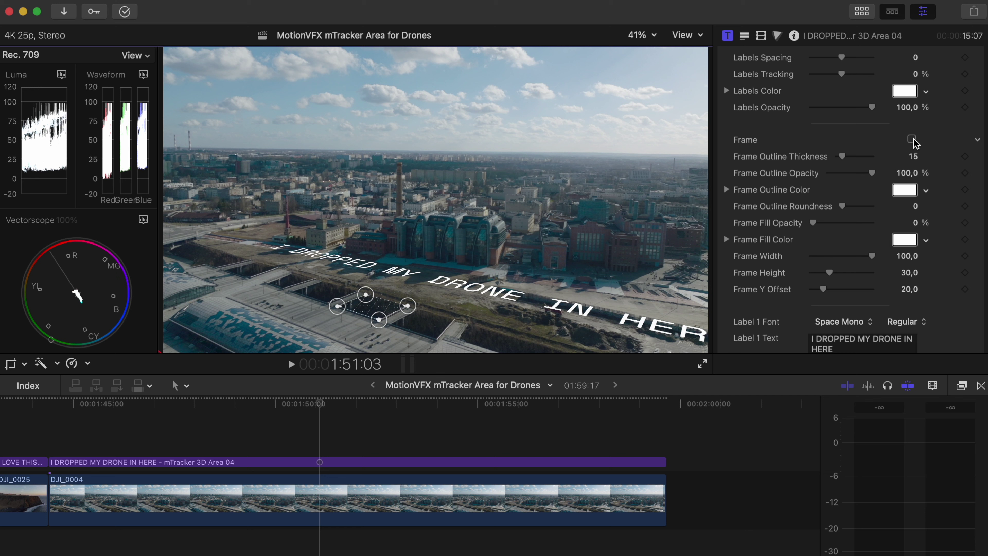
scroll(914, 143, down, 5)
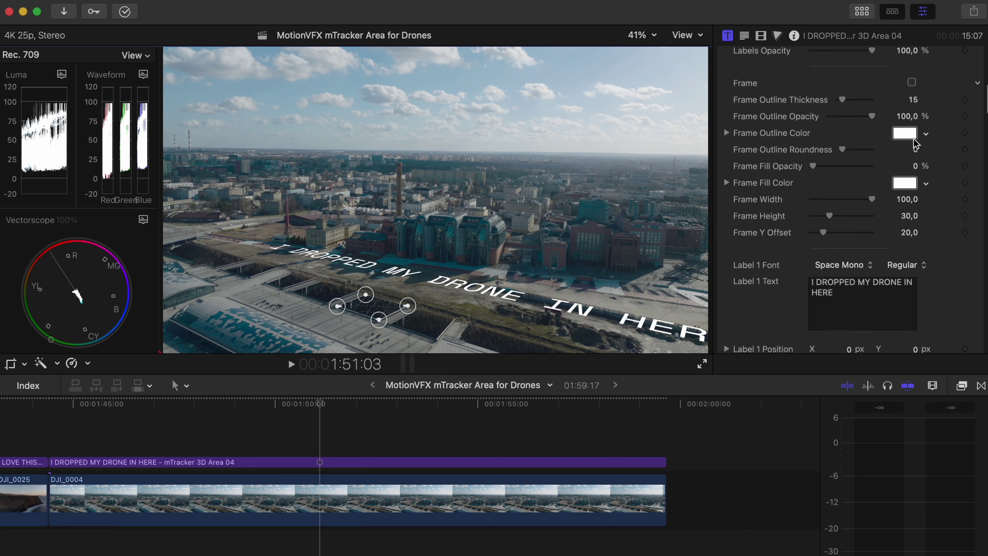
Shift Label 1 left and rotate it to X -3,4°, Y 0,9°, Z 2,7° along the ground.
click(726, 280)
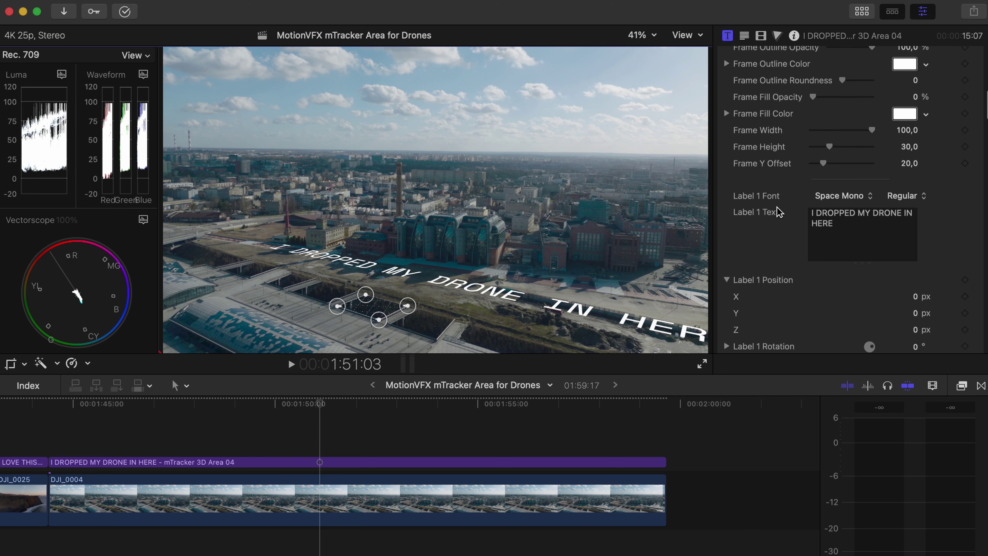
scroll(776, 214, down, 5)
drag(918, 180, 915, 212)
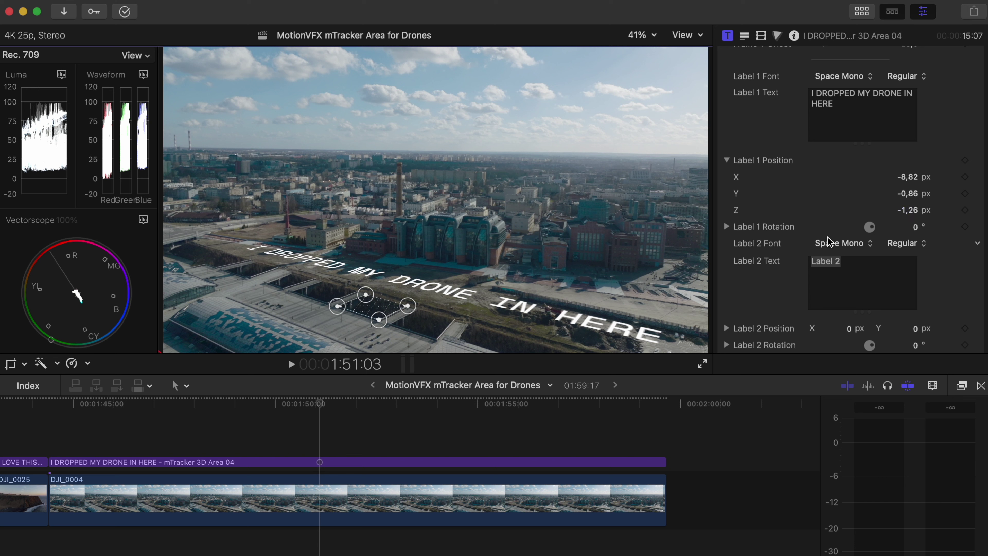
click(726, 226)
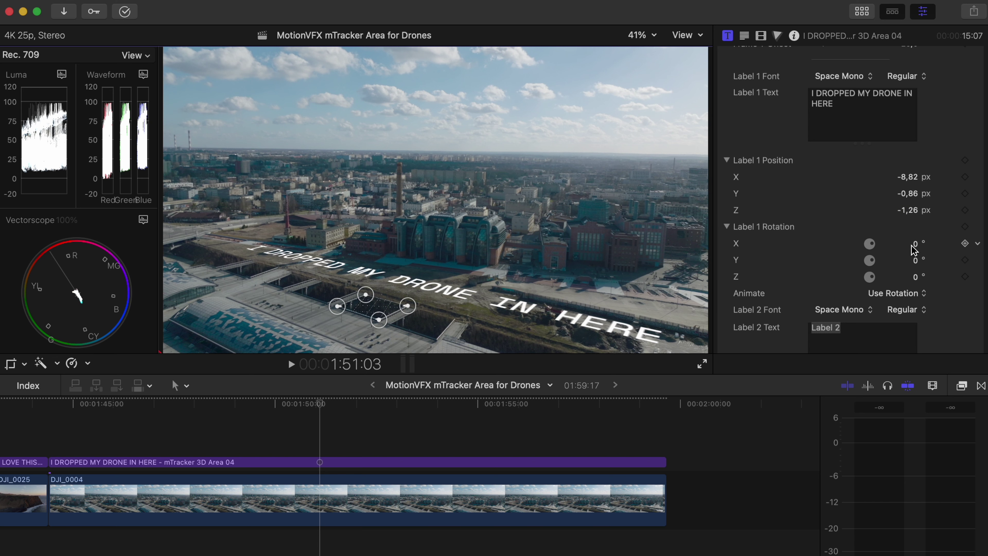
drag(916, 248, 919, 280)
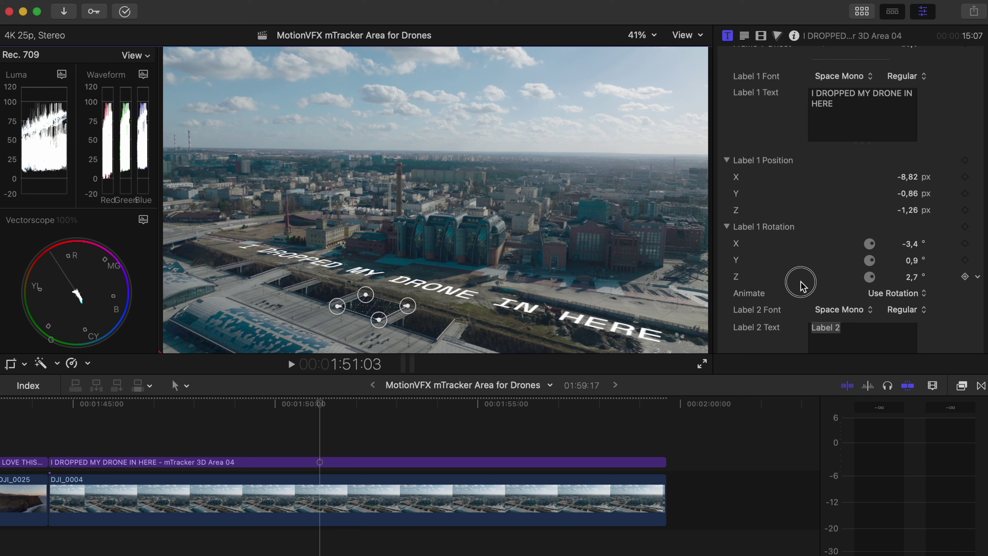
scroll(801, 282, down, 20)
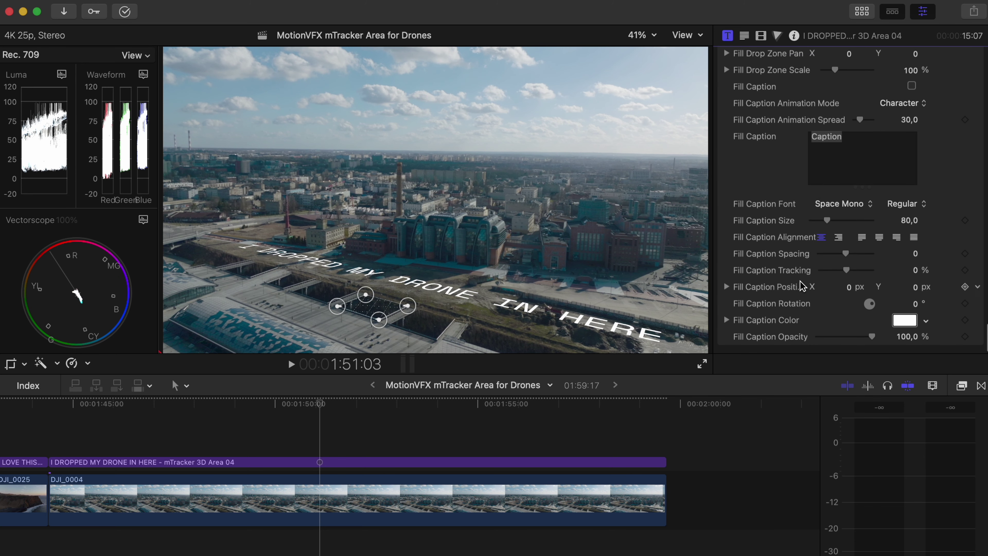
Keep Fade as the fill animation and switch the area's Fill Mode to Solid.
scroll(801, 286, up, 10)
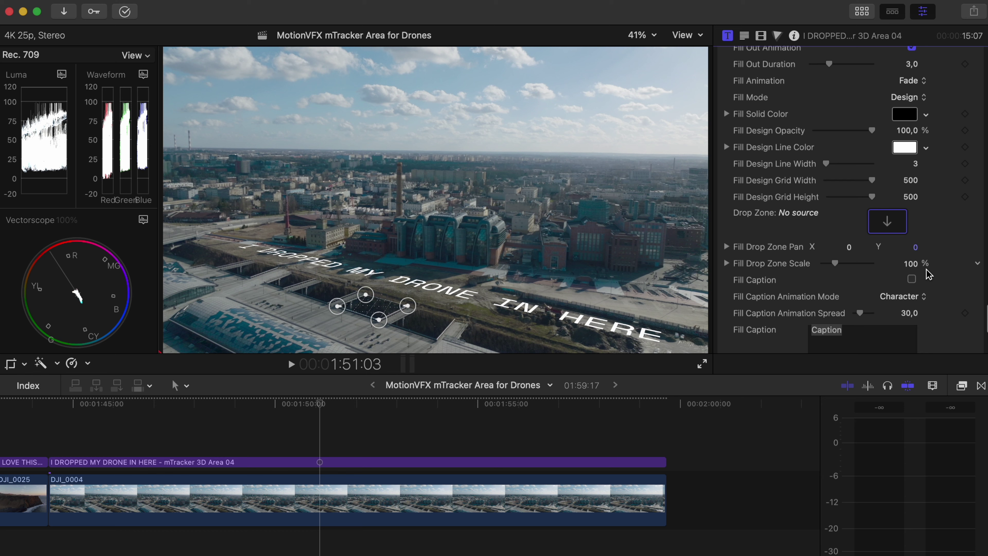
scroll(907, 136, up, 7)
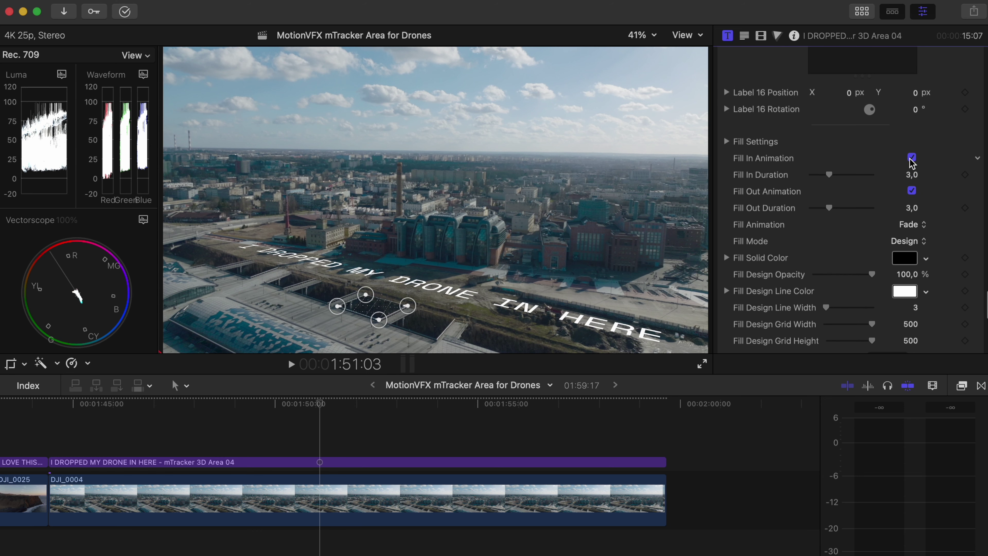
scroll(911, 162, down, 5)
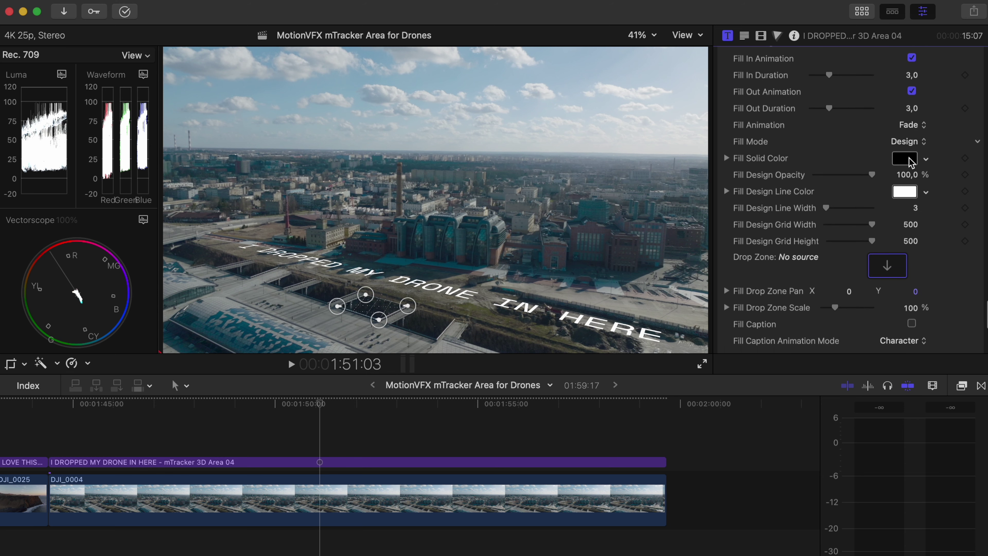
scroll(911, 163, down, 1)
click(918, 119)
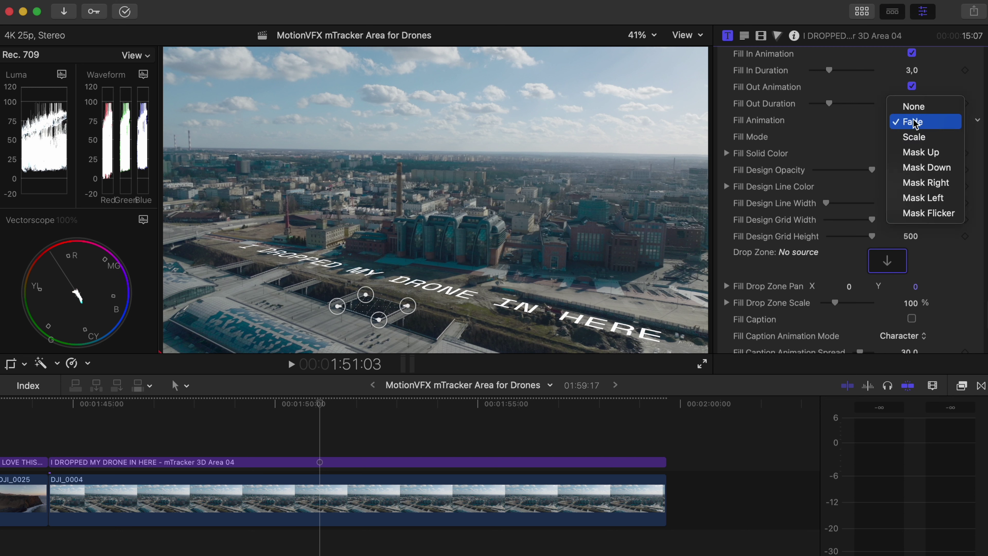
click(943, 83)
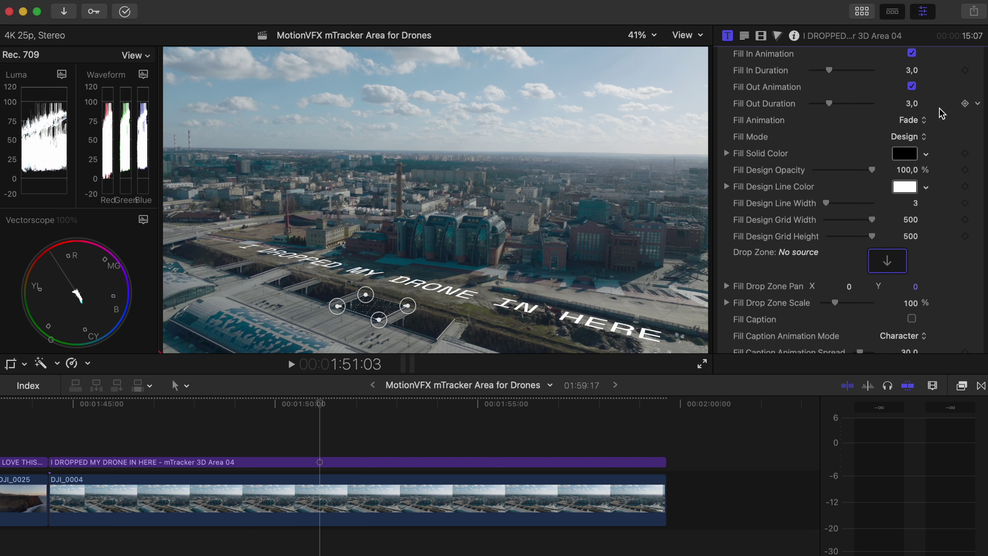
click(911, 137)
click(918, 167)
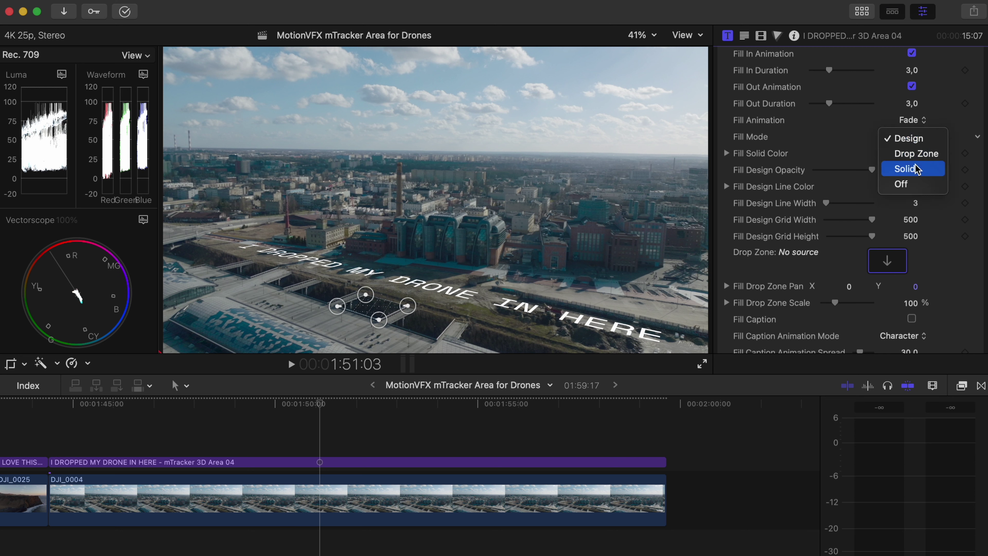
Try red, then dark blue, as the solid fill colour.
click(908, 154)
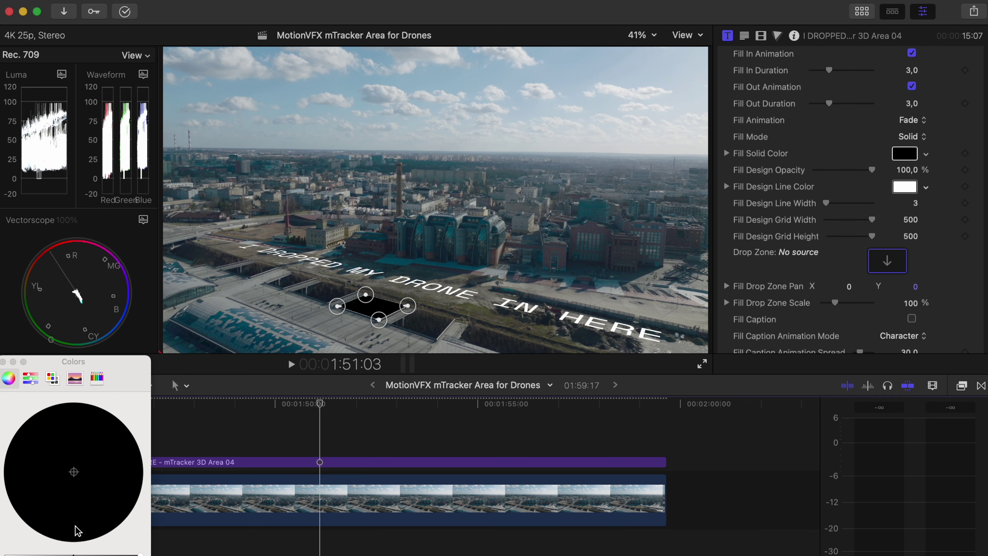
drag(77, 471, 190, 469)
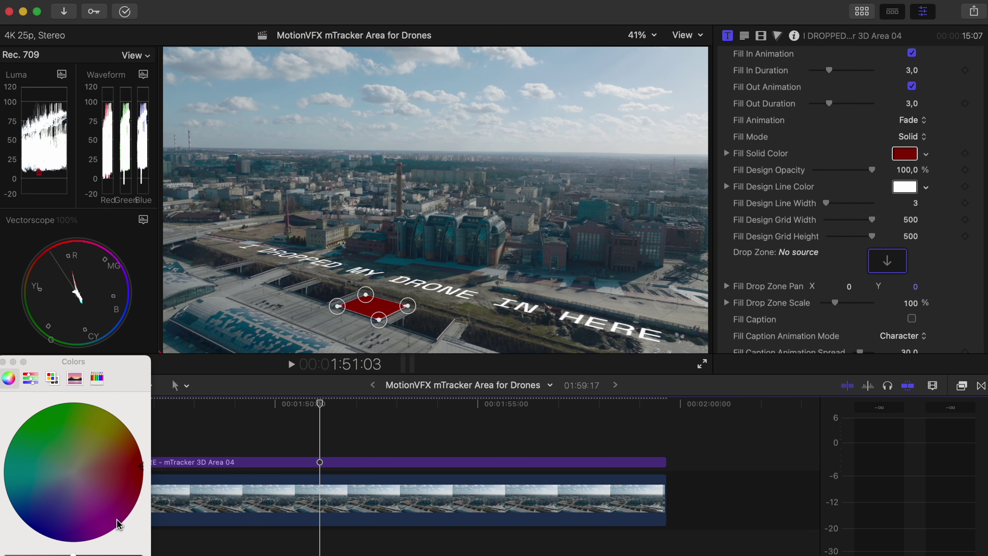
click(7, 370)
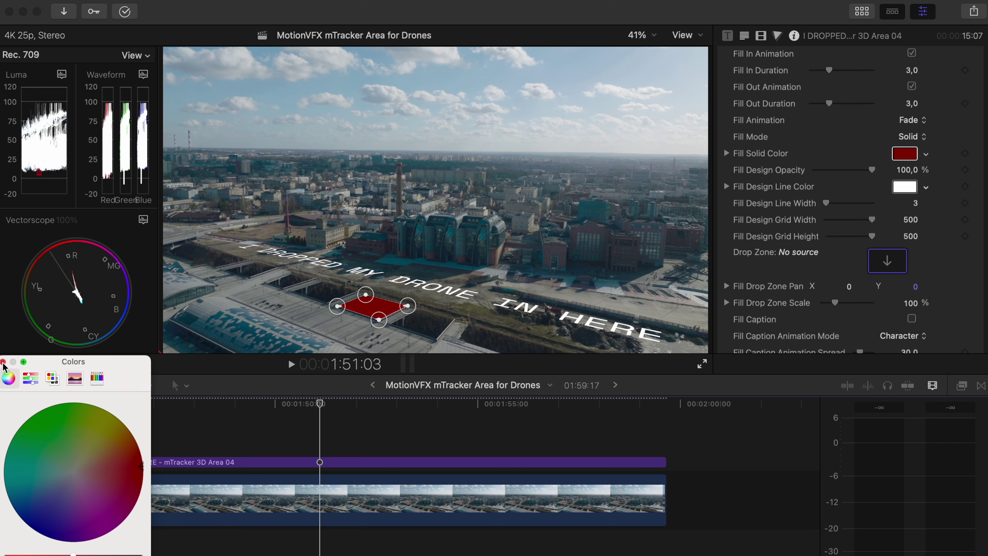
click(3, 362)
click(903, 155)
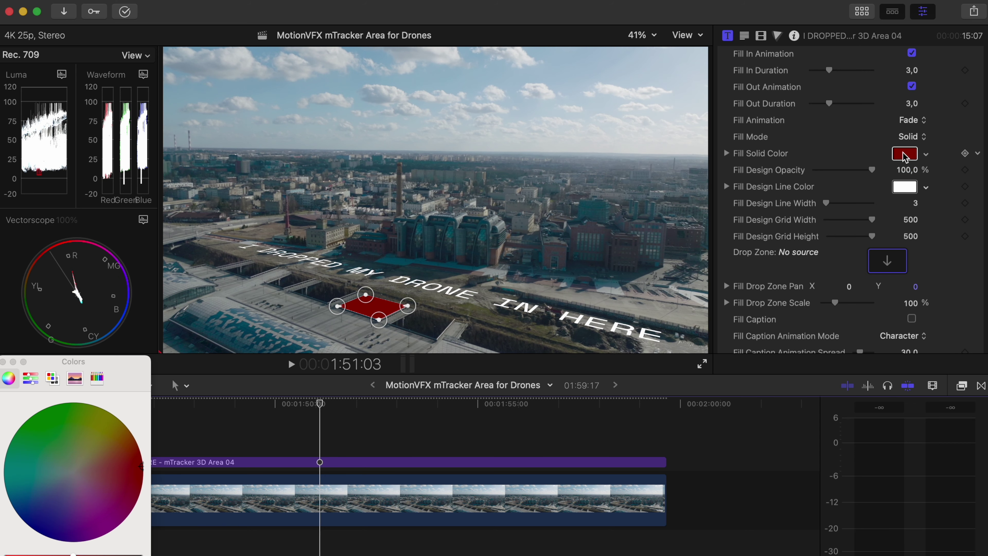
drag(50, 537, 46, 550)
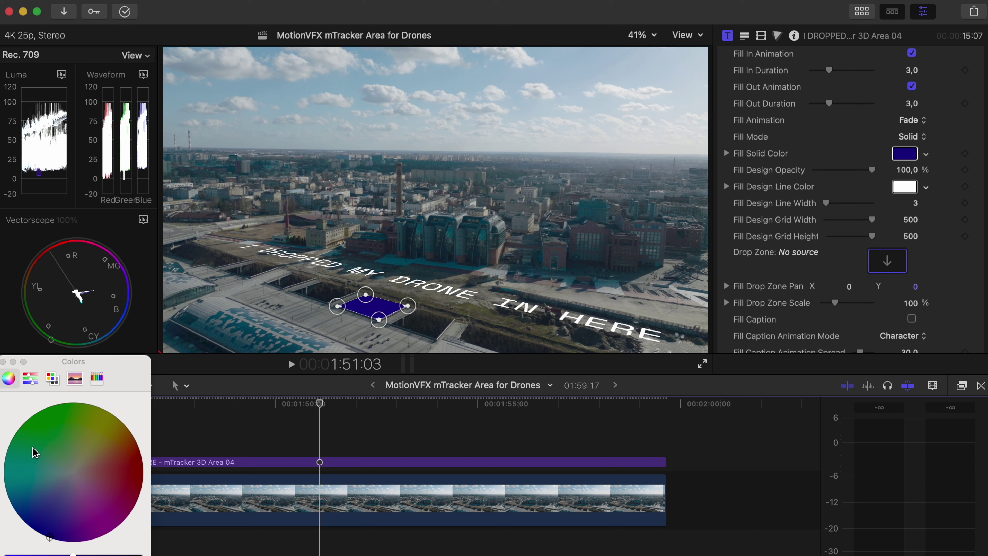
click(5, 363)
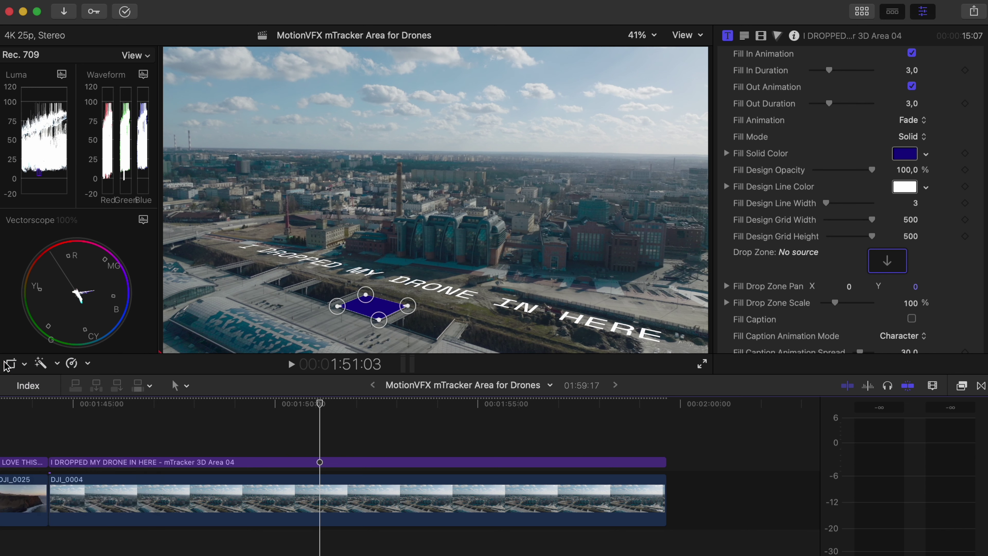
click(915, 144)
Try Drop Zone fill, then return to Design with line width 21 and grid width 186.
click(918, 124)
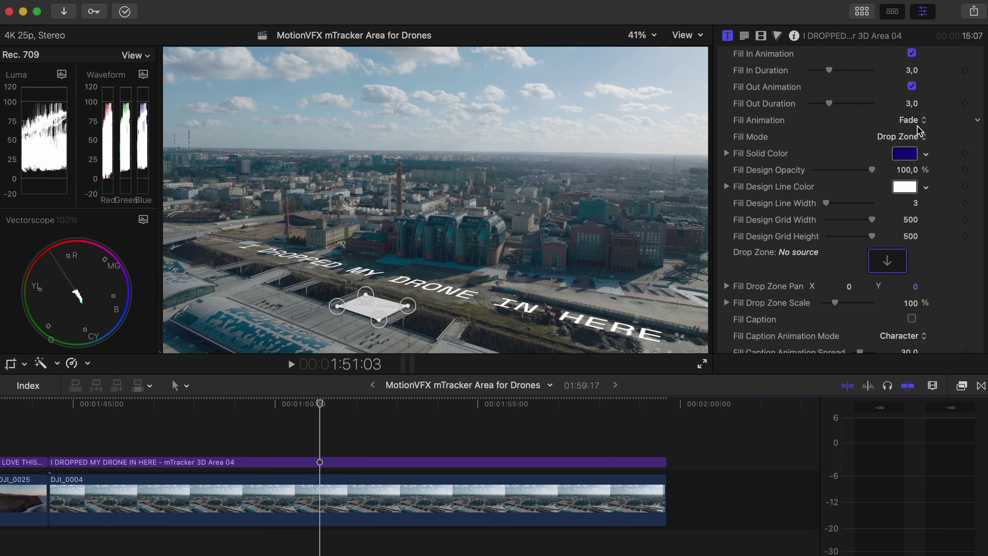
click(917, 137)
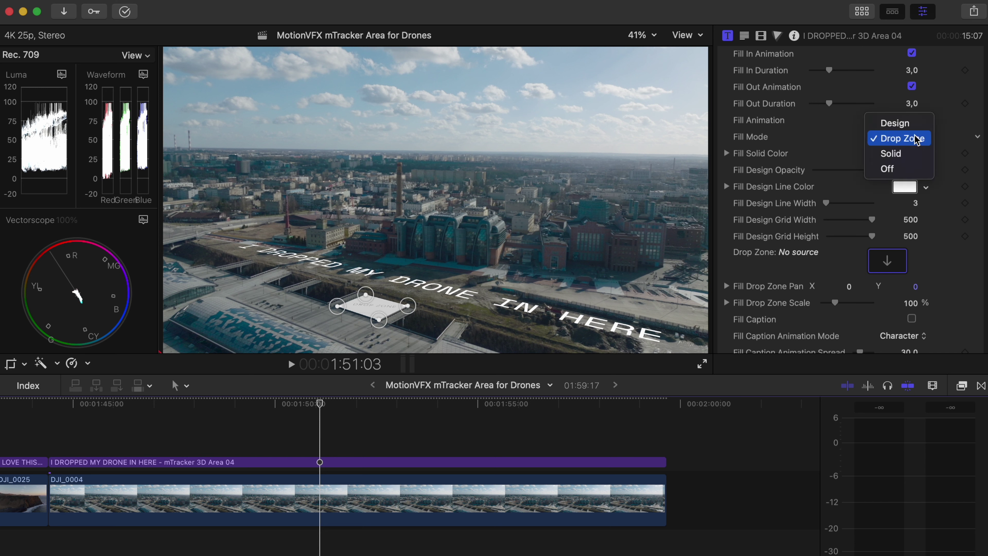
click(909, 125)
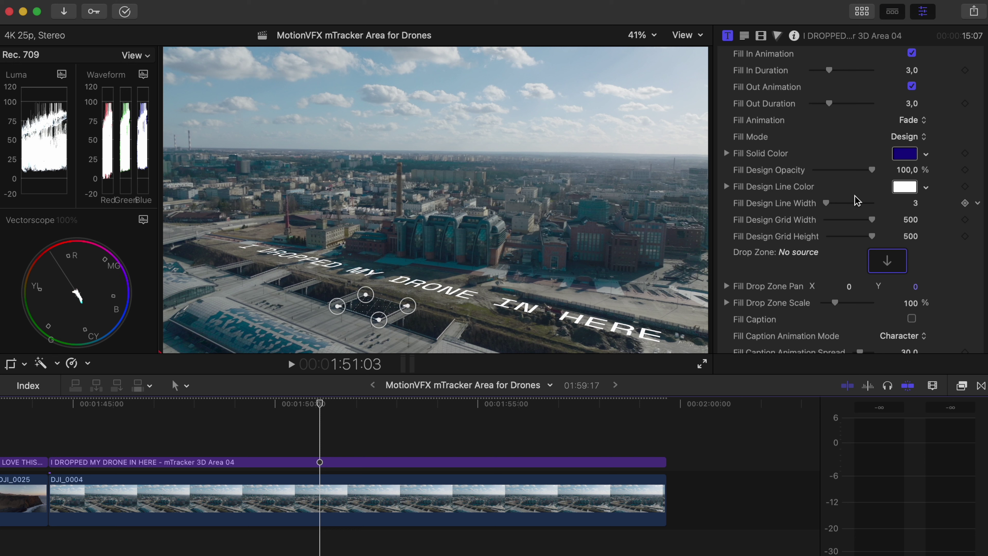
drag(841, 201, 868, 220)
click(841, 219)
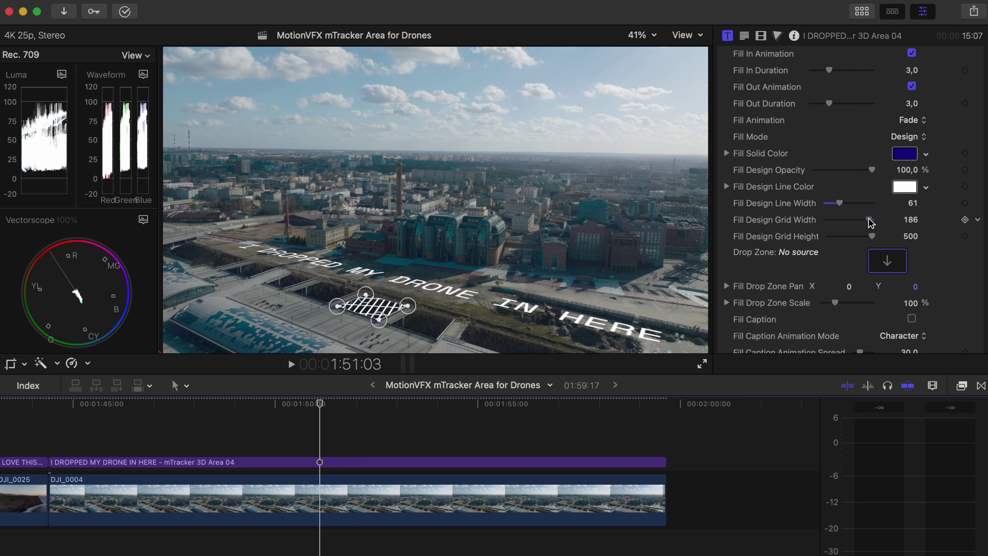
click(831, 203)
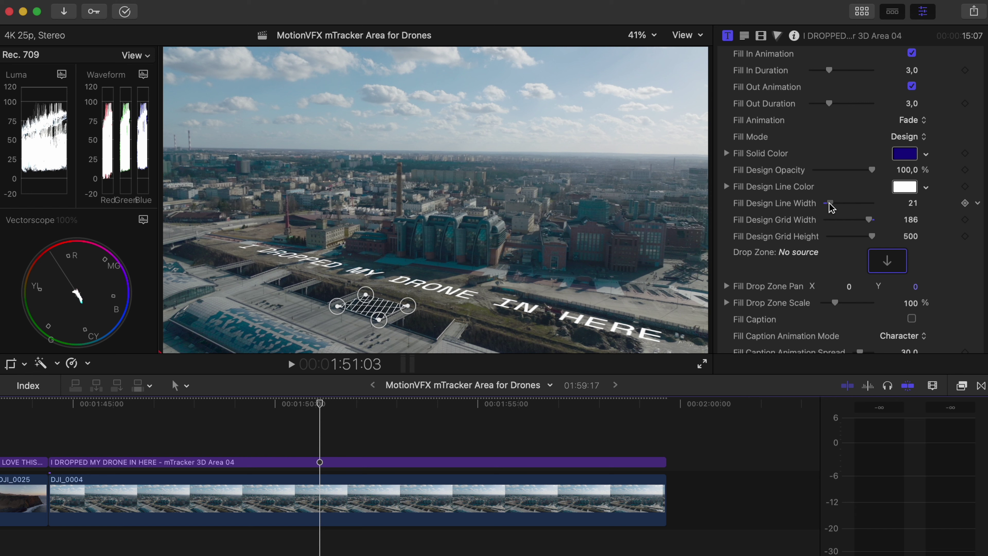
Replace the Fill Caption placeholder 'Caption' with 'DJI MINI 2', toggling the caption checkbox on and off.
scroll(807, 290, down, 1)
scroll(806, 291, down, 6)
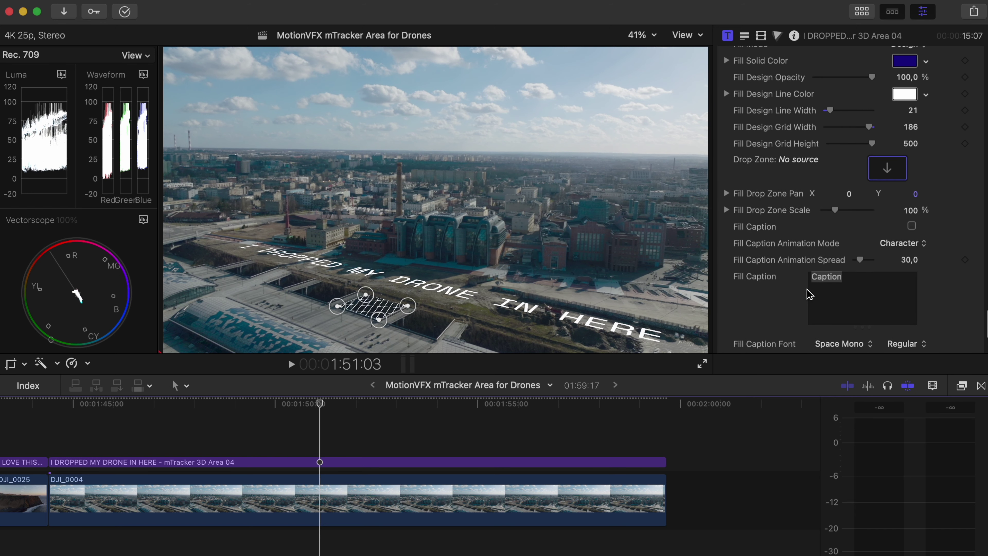
scroll(808, 293, down, 1)
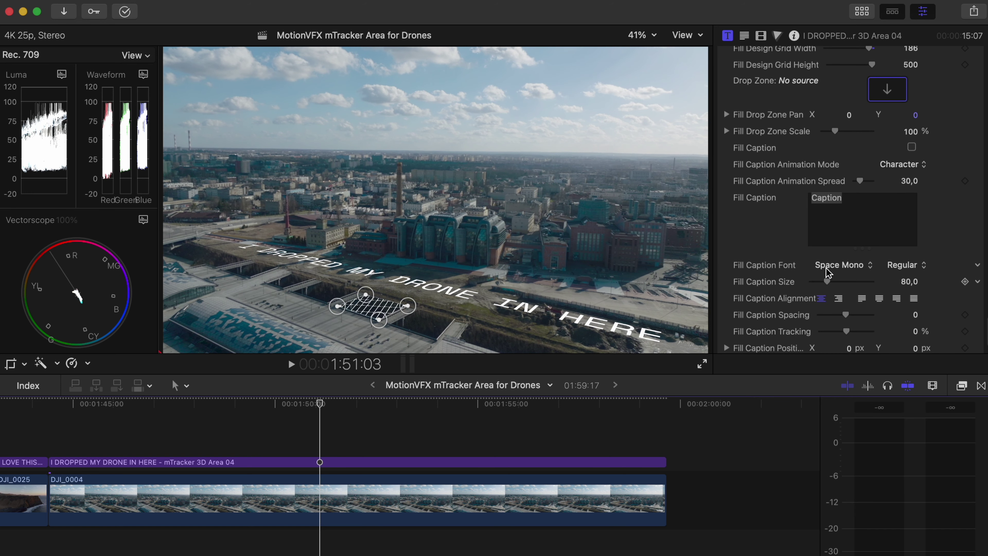
click(864, 217)
drag(871, 212, 786, 206)
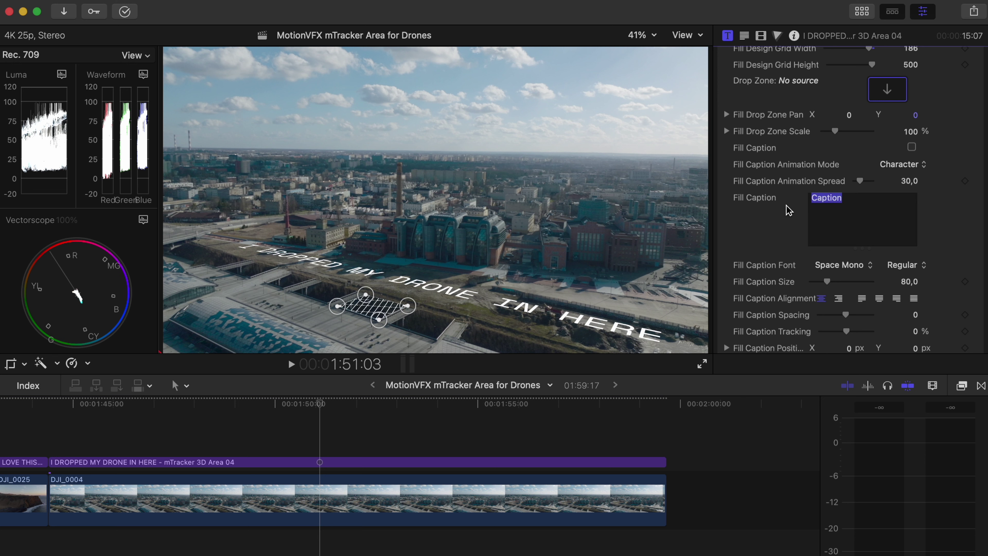
text(DJI M)
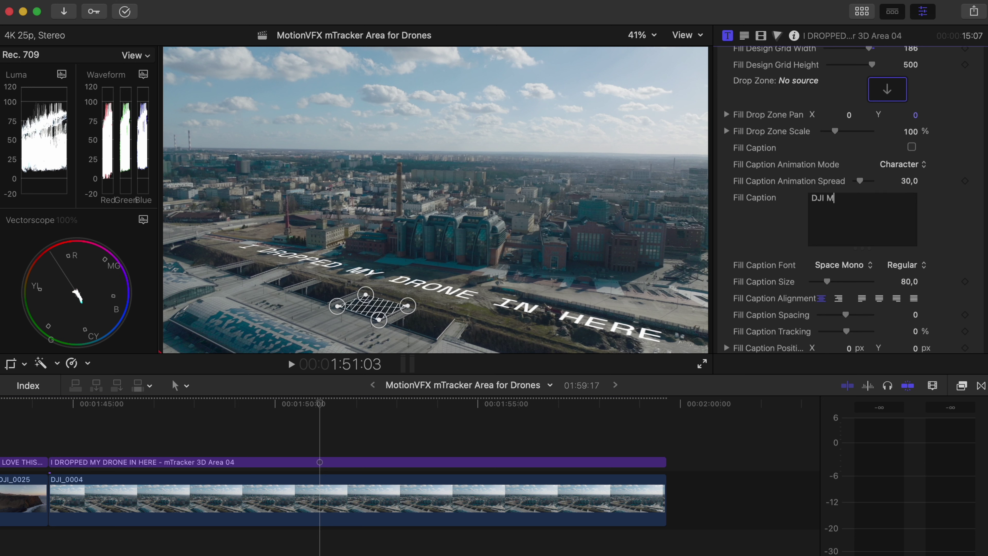
text(INI 2)
click(911, 147)
click(911, 148)
scroll(793, 268, down, 3)
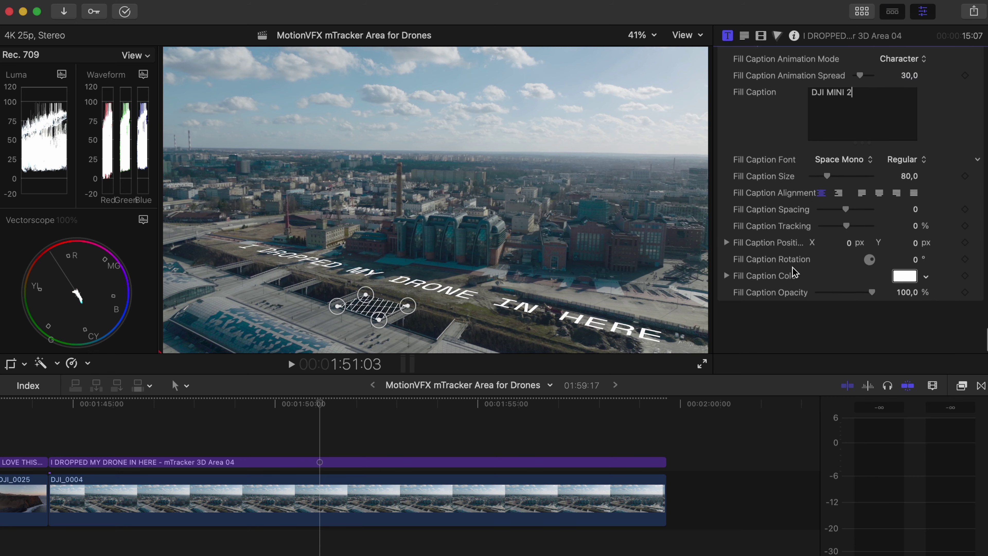
scroll(794, 271, up, 10)
scroll(793, 273, up, 15)
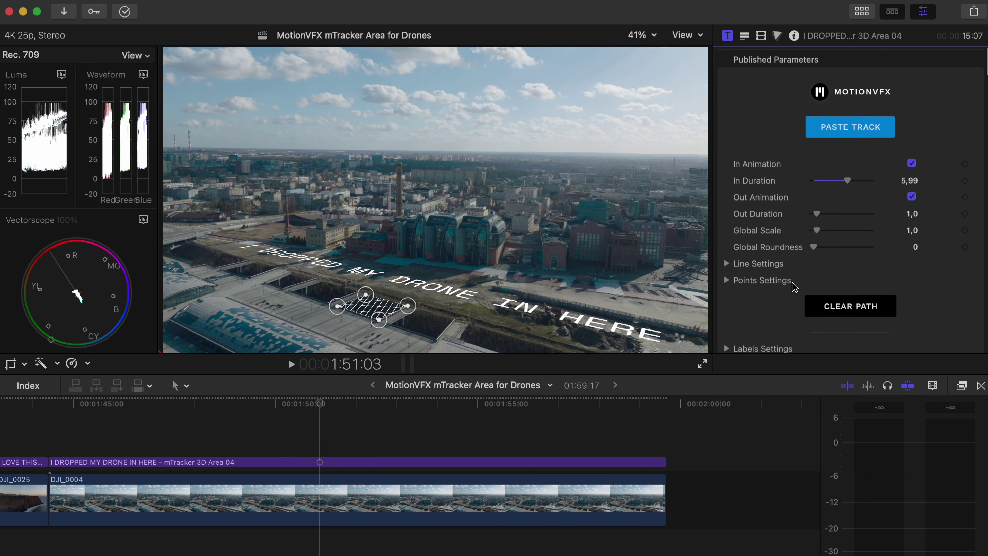
Jump back to 1:44:10 and play to preview the tracked label, grid and caption.
click(49, 422)
key(space)
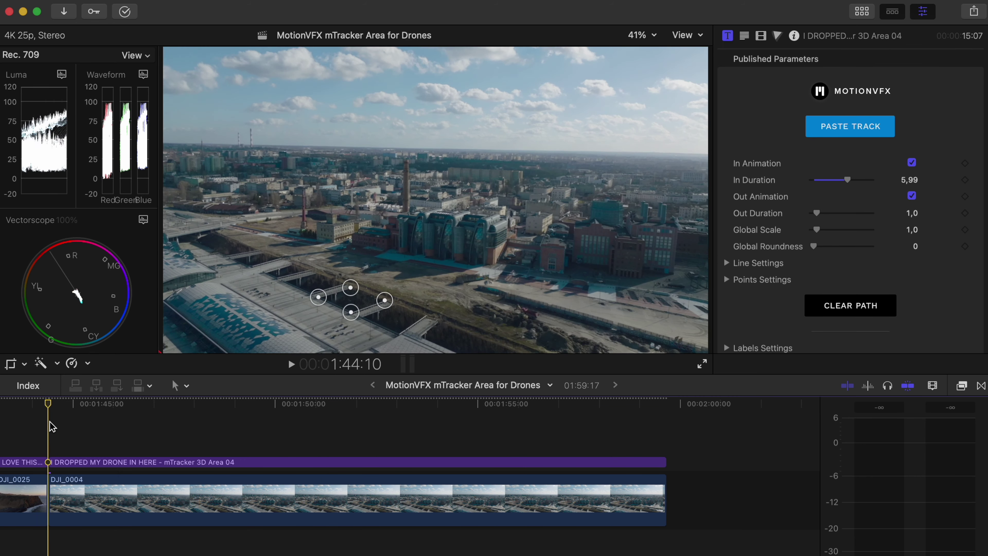